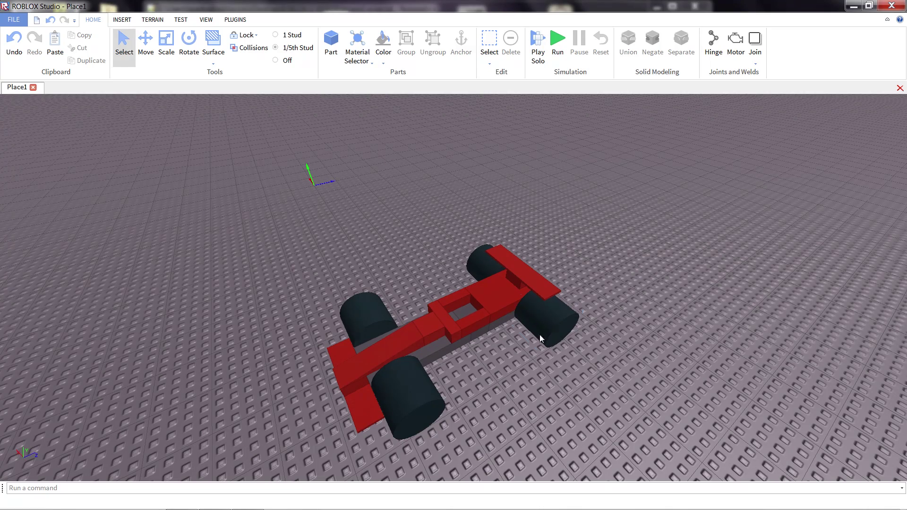
Step: Open the toolbox with the uploaded items, switch it to My Decals and enter hubcap as the search term
right_drag(503, 367, 502, 366)
key(w)
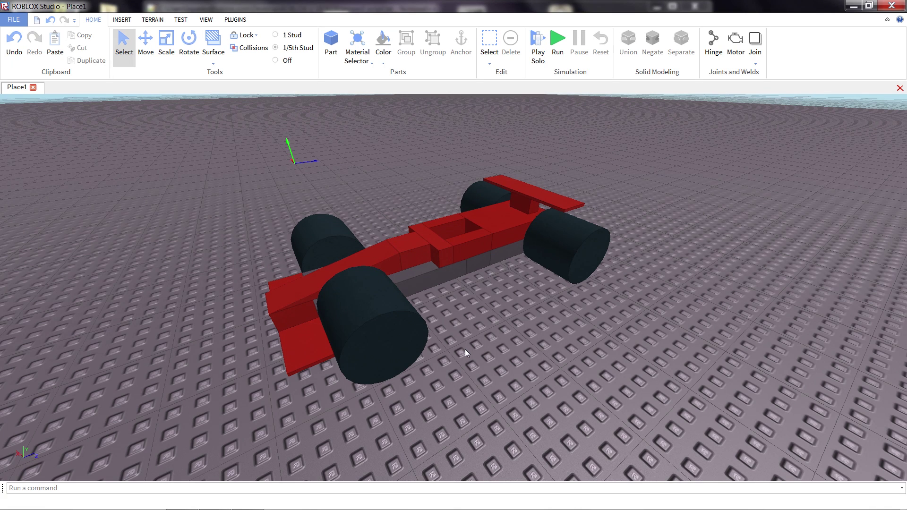
click(122, 20)
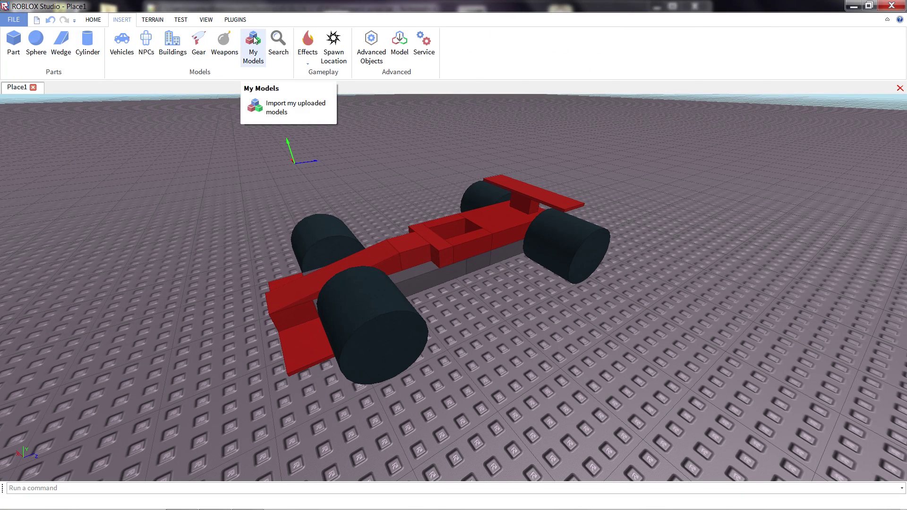
click(247, 50)
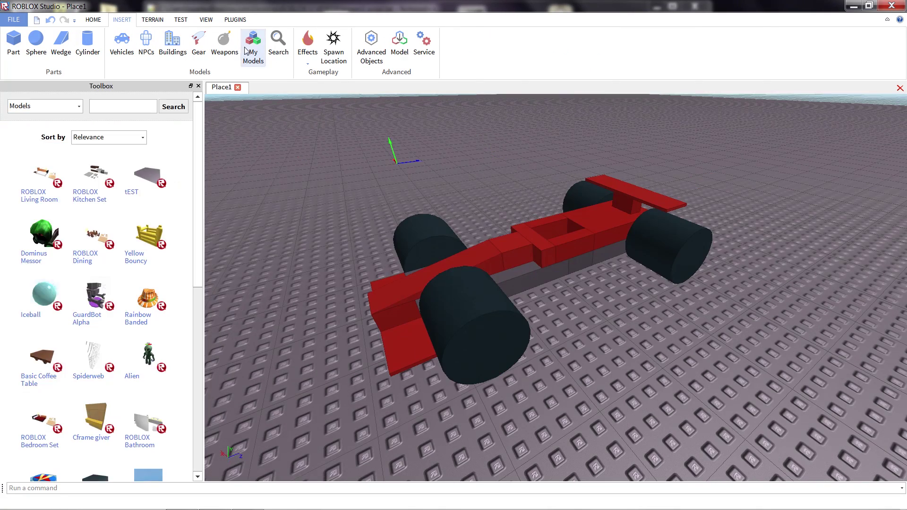
click(71, 109)
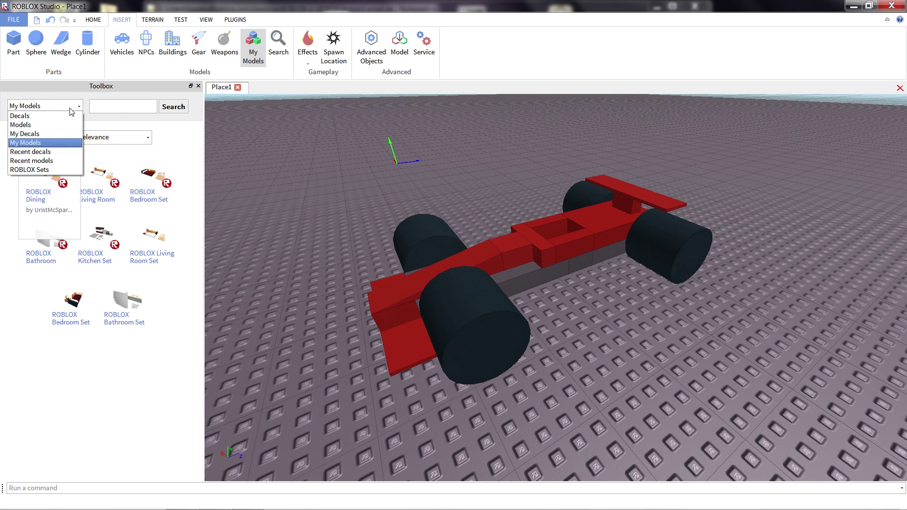
click(52, 134)
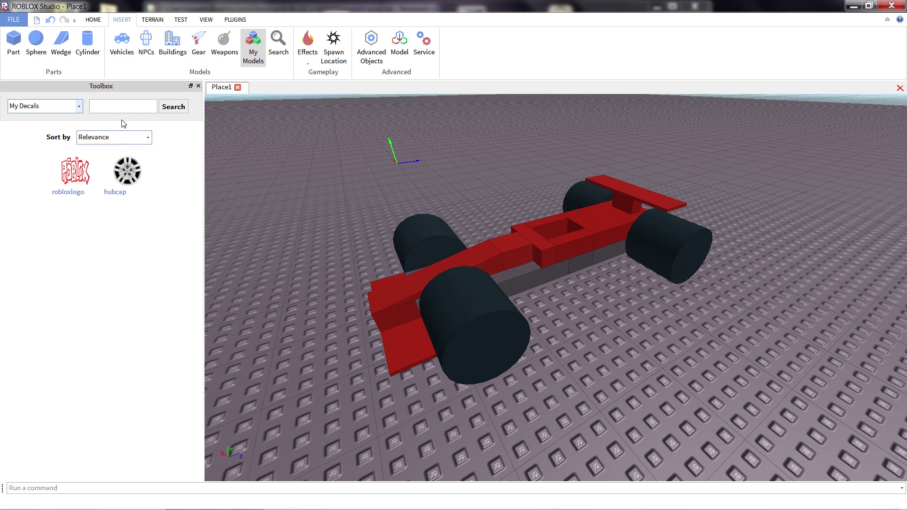
click(123, 106)
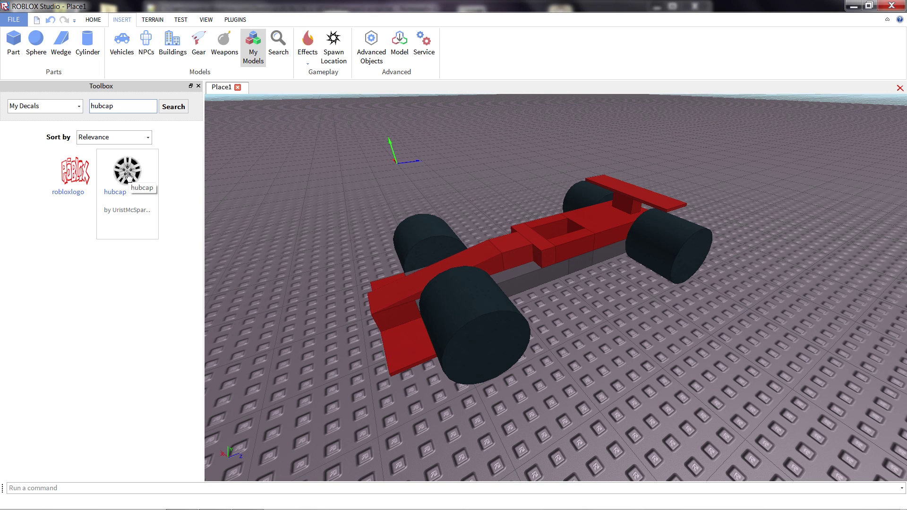
Step: Apply the hubcap decal to the outer faces of the front and rear wheels on one side of the car
drag(129, 175, 485, 337)
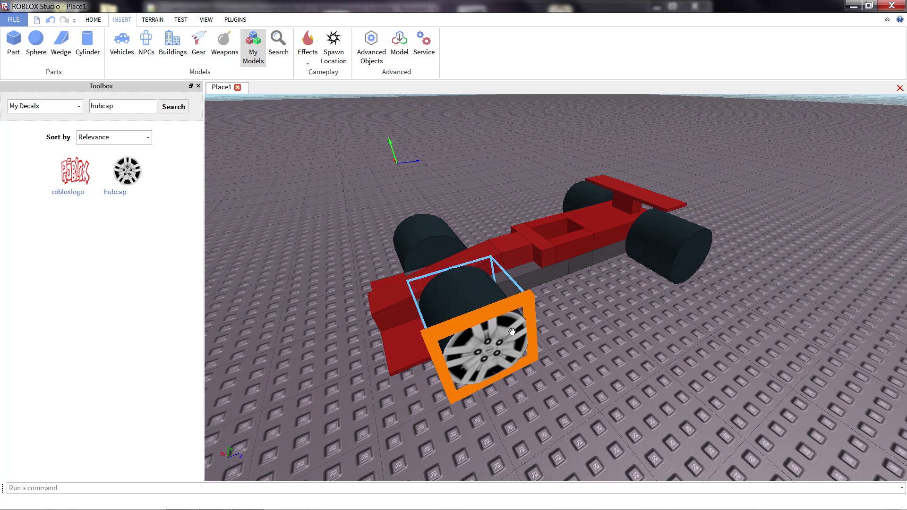
click(476, 377)
right_drag(475, 382, 475, 381)
scroll(476, 382, up, 3)
click(127, 171)
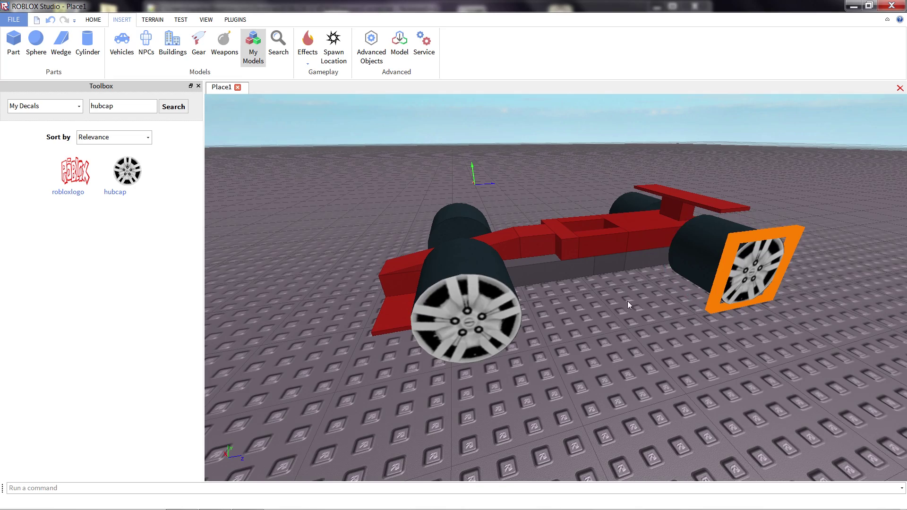
right_drag(627, 304, 602, 305)
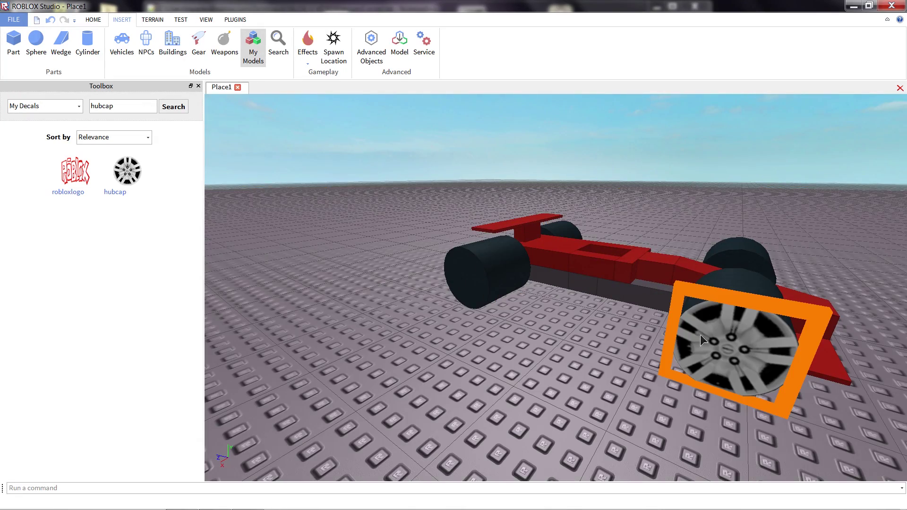
Step: Apply the hubcap decal to the outer faces of the front and rear wheels on the car's opposite side
click(702, 335)
click(141, 173)
click(464, 275)
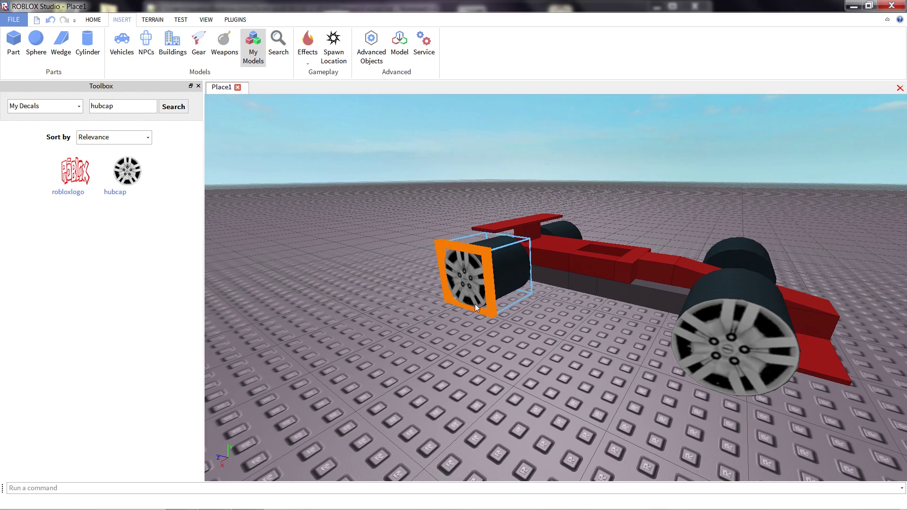
click(548, 339)
right_drag(553, 338, 552, 338)
scroll(553, 338, down, 3)
scroll(553, 338, up, 3)
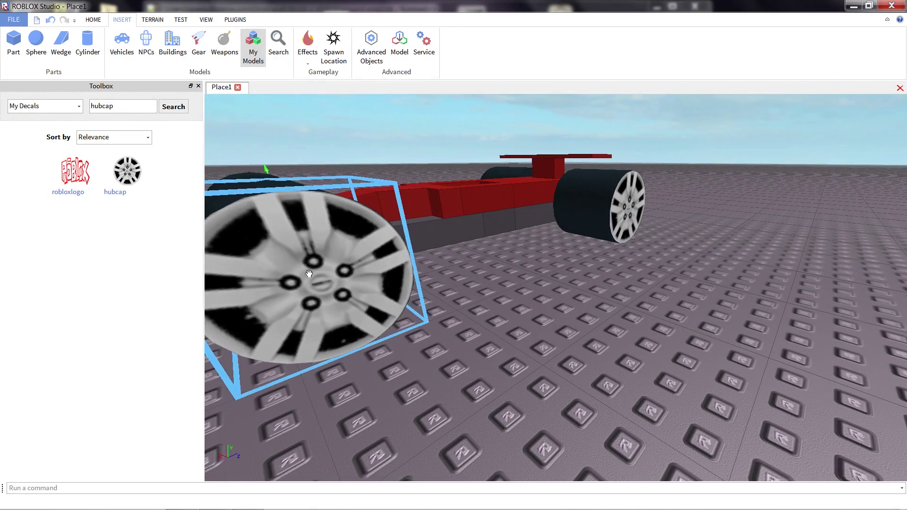
key(a)
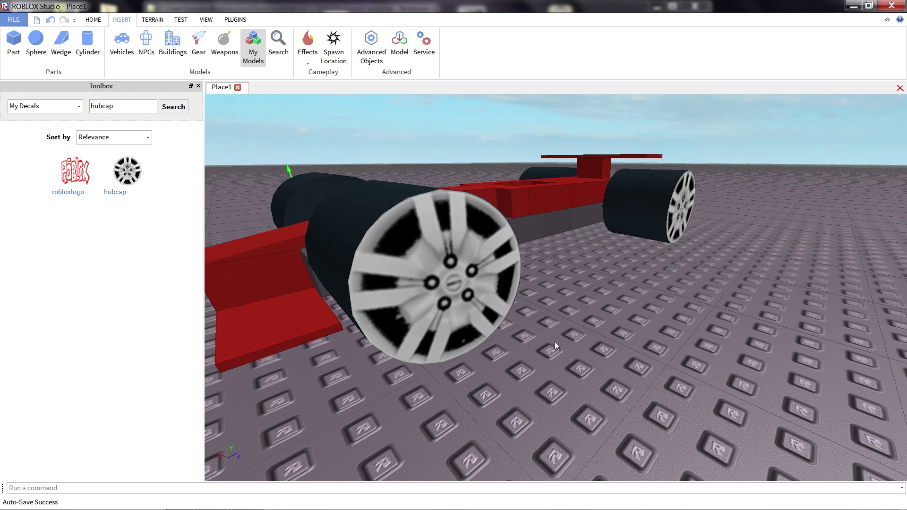
Step: Apply the robloxlogo decal to the top of the rear wing and to one outer side of the cockpit
right_drag(570, 296, 563, 288)
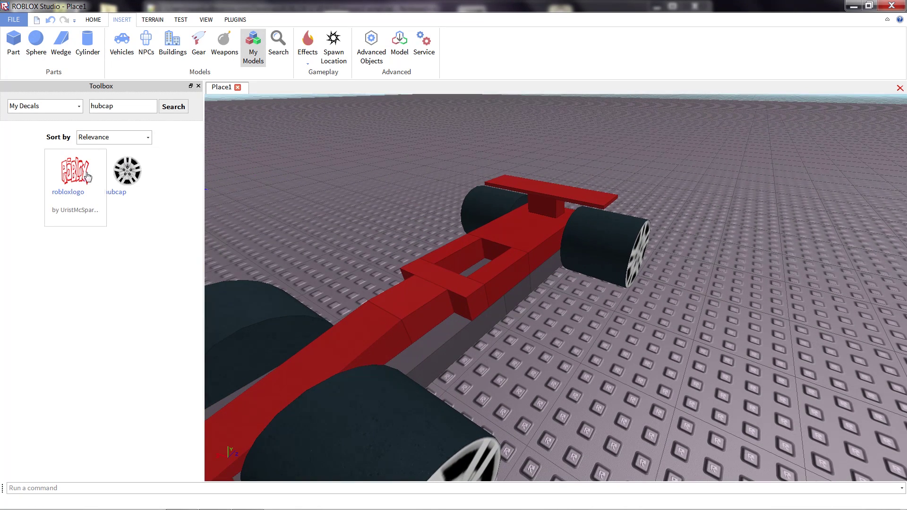
click(70, 174)
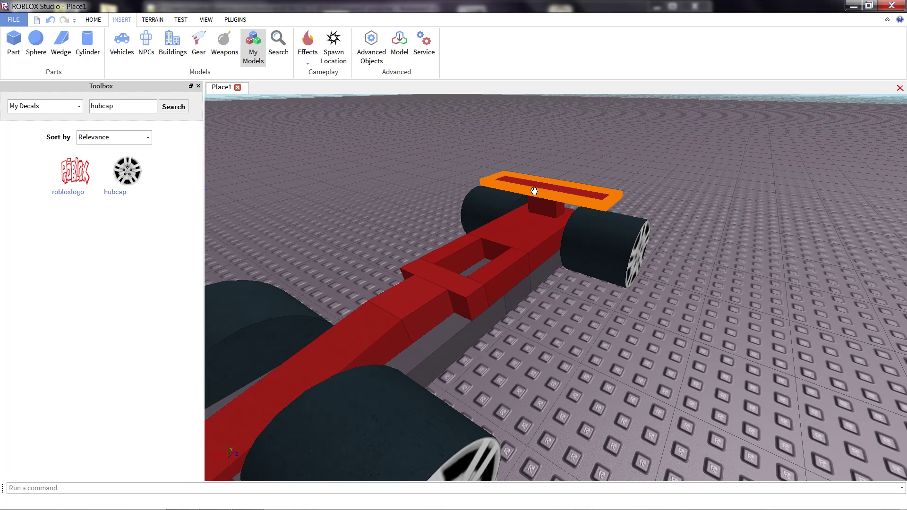
click(506, 181)
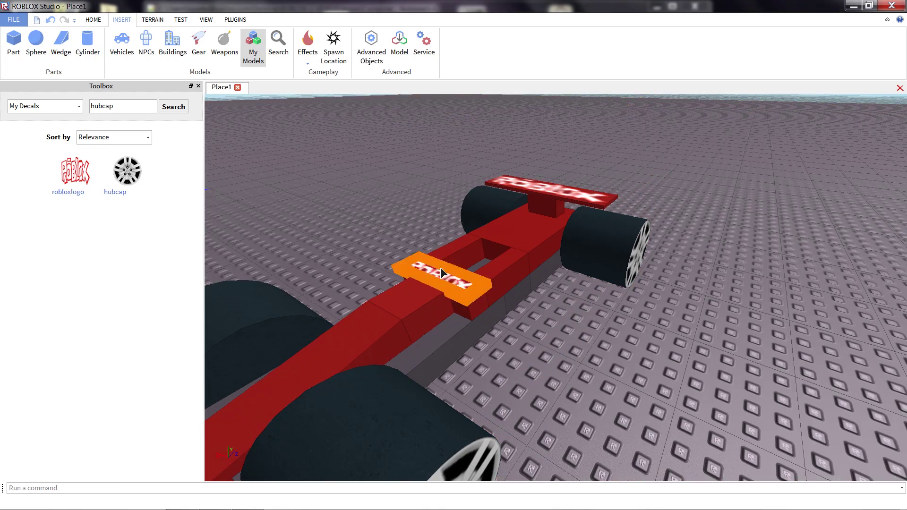
click(495, 276)
Step: Apply the robloxlogo decal to the outer side of the cockpit on the other side of the car
right_click(349, 223)
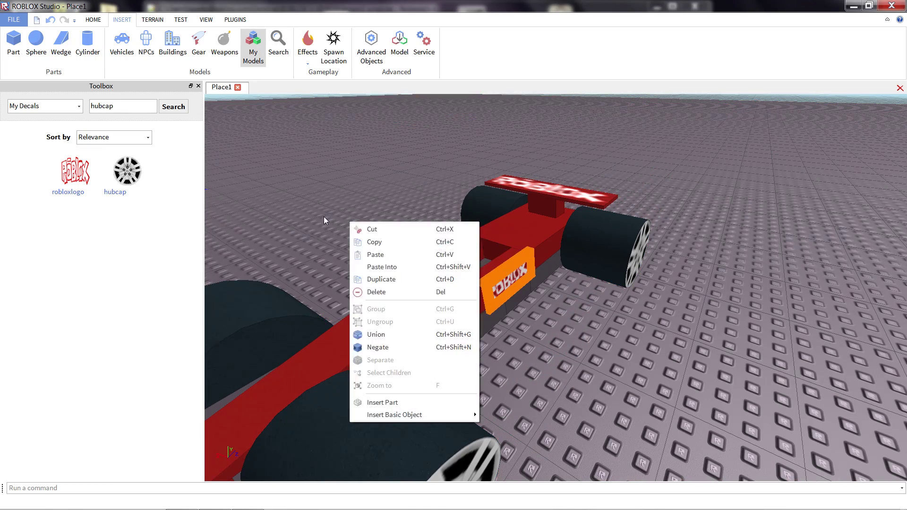
right_drag(323, 217, 306, 218)
click(64, 165)
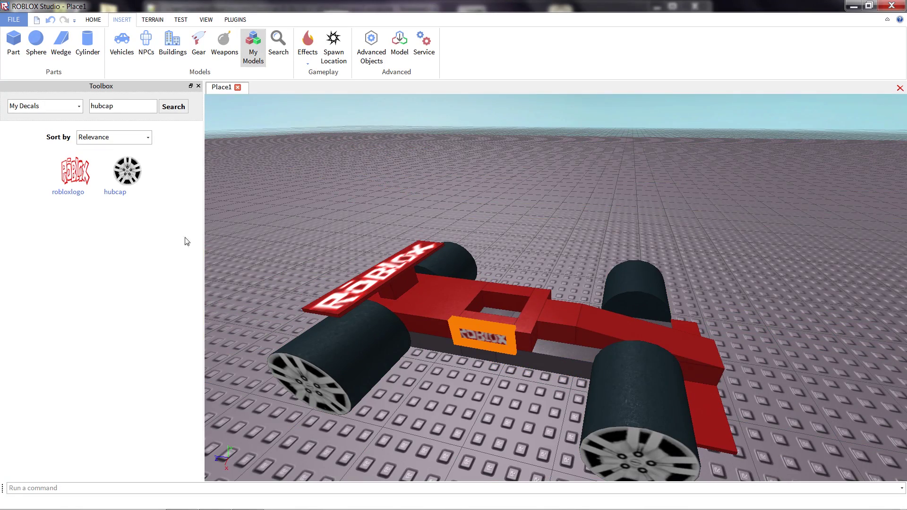
click(329, 193)
right_drag(357, 191, 356, 190)
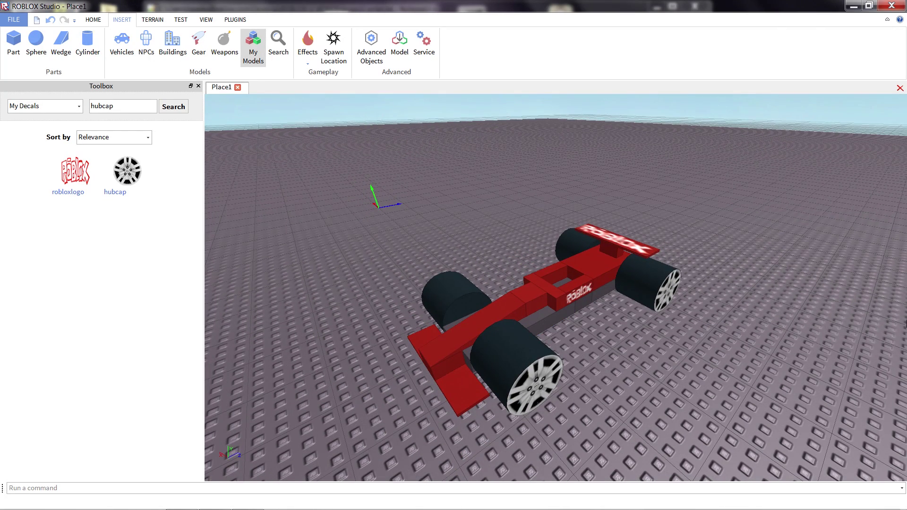
Step: Close the toolbox, insert a wedge part and place it on the body just ahead of the cockpit opening
key(d)
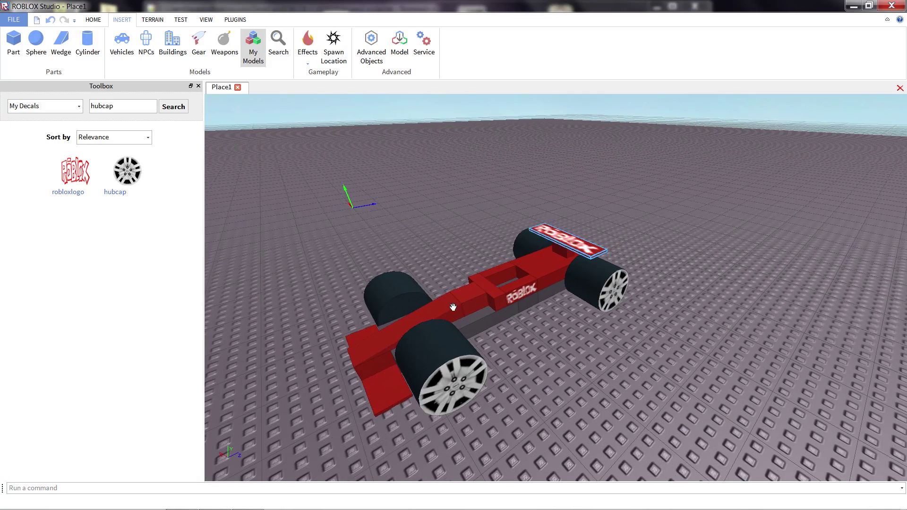
key(w)
key(a)
key(a)
right_drag(502, 318, 563, 318)
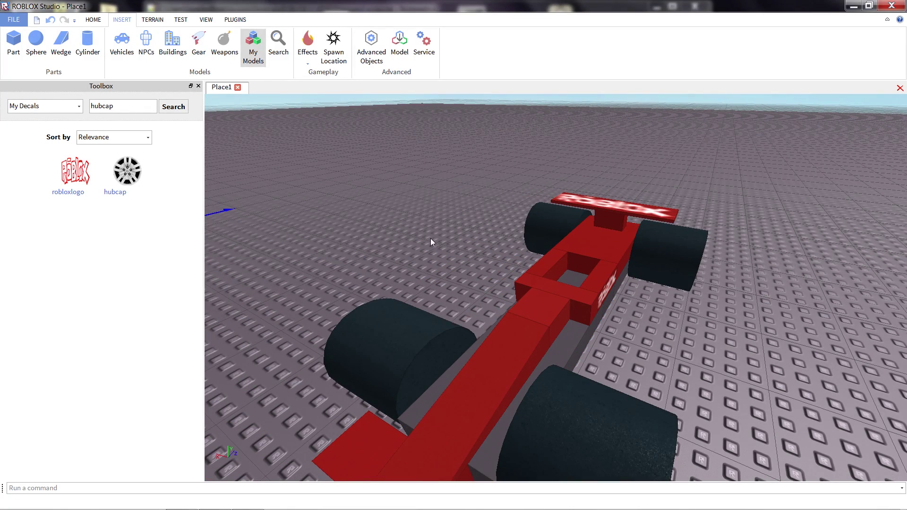
click(198, 86)
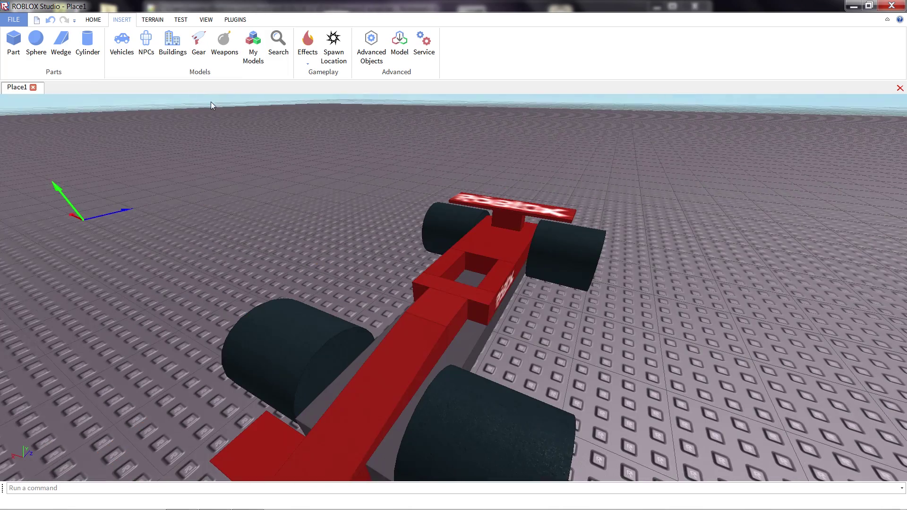
click(61, 45)
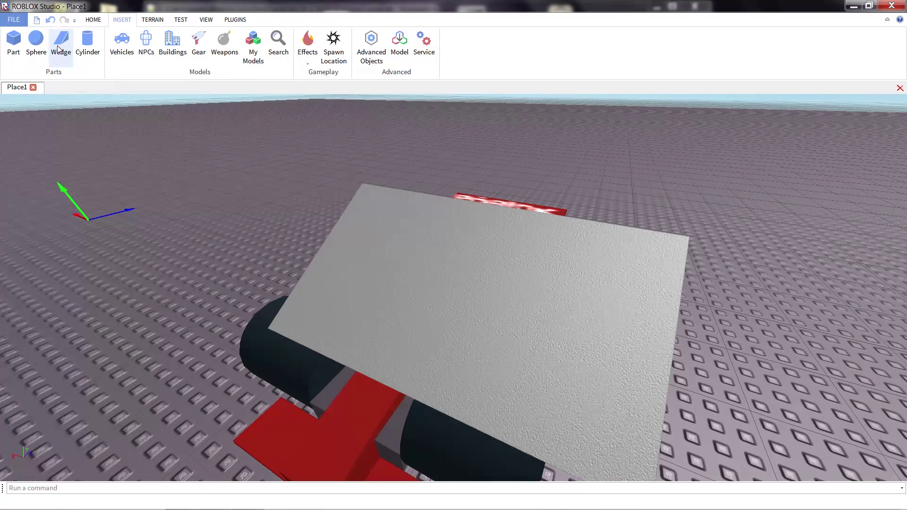
drag(405, 223, 434, 263)
right_drag(495, 291, 494, 291)
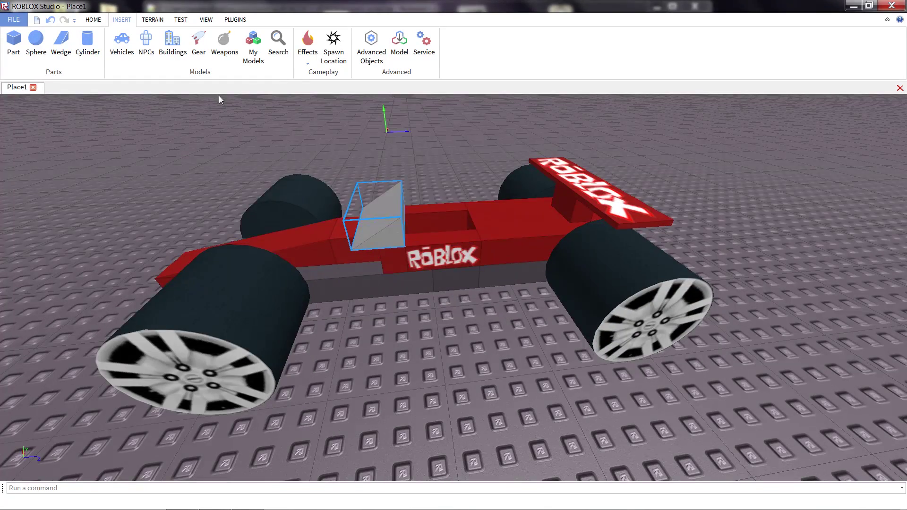
Step: Narrow the wedge by scaling its overhanging side inward
click(94, 20)
click(166, 47)
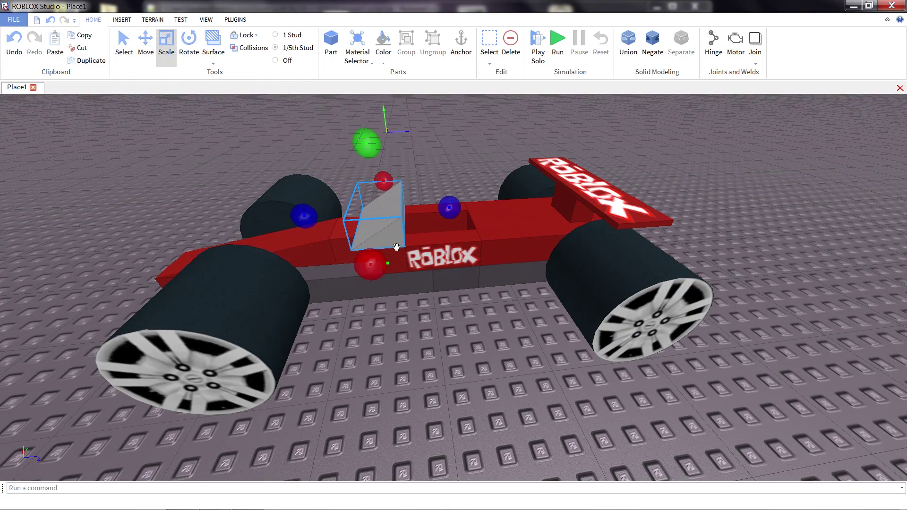
drag(378, 268, 373, 249)
drag(326, 298, 389, 296)
key(a)
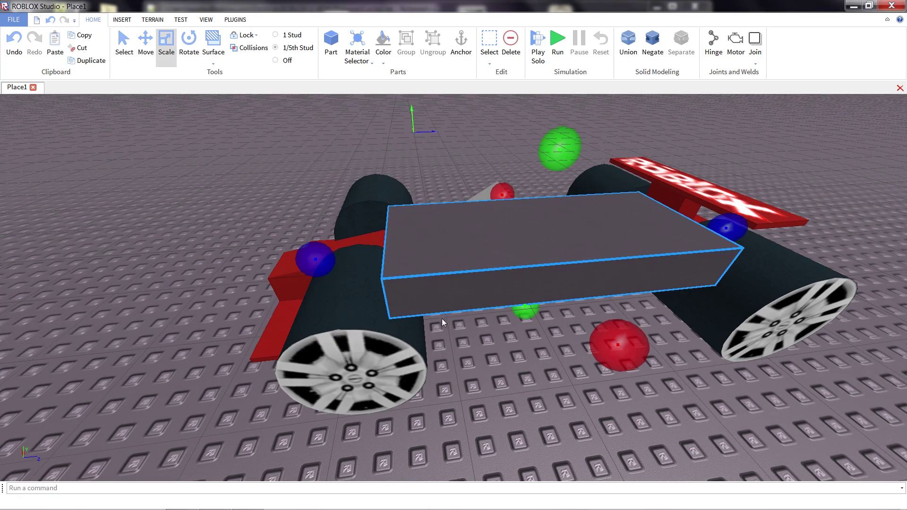
key(ctrl+z)
Step: Scale the wedge's opposite side inward so it sits centred on the car body as a windshield
click(510, 356)
right_drag(511, 356, 511, 356)
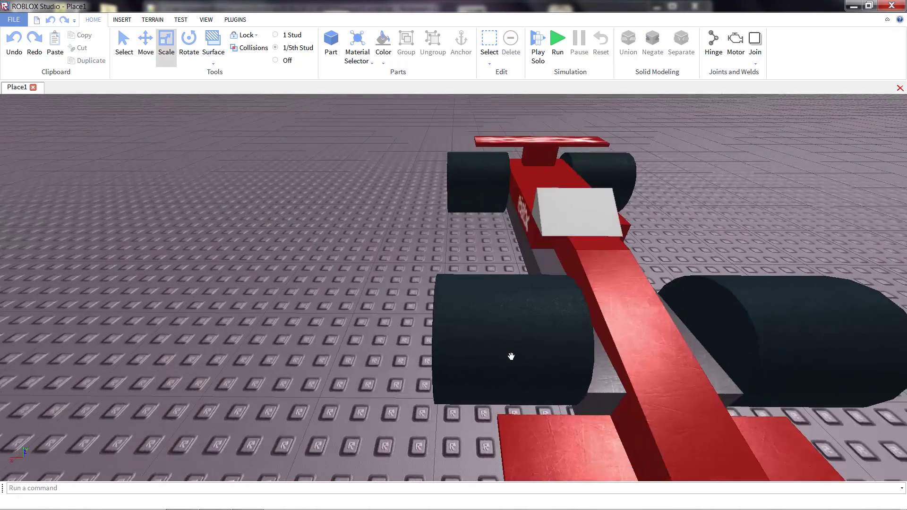
key(d)
key(e)
key(w)
click(425, 414)
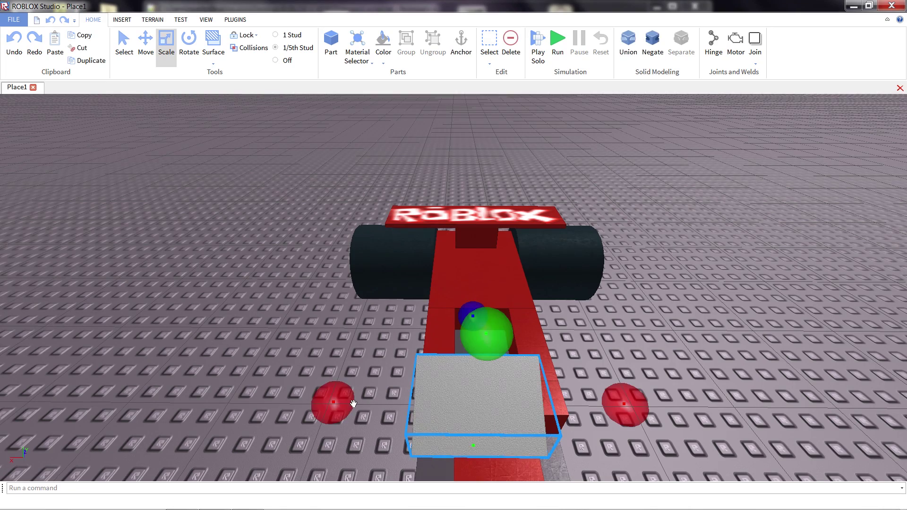
drag(342, 402, 368, 402)
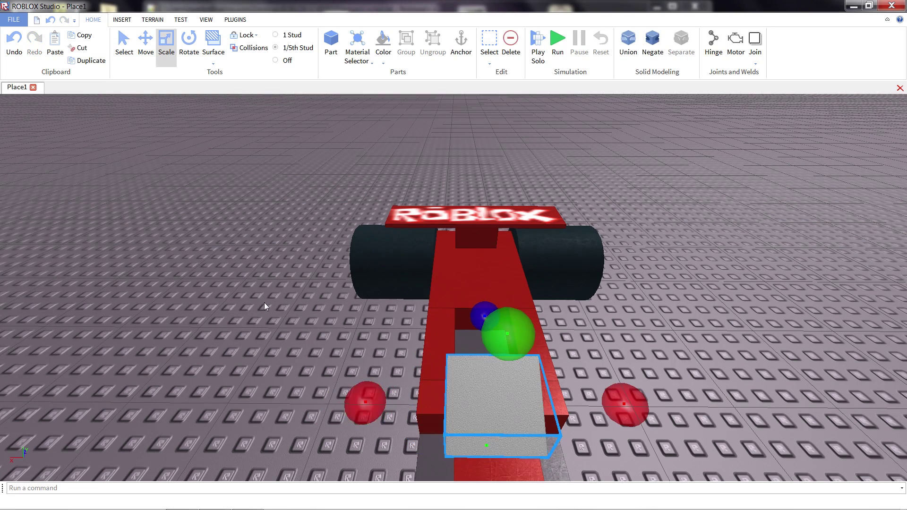
Step: Color the windshield wedge medium blue and set its material to Ice
click(263, 301)
right_drag(263, 301, 263, 301)
click(511, 273)
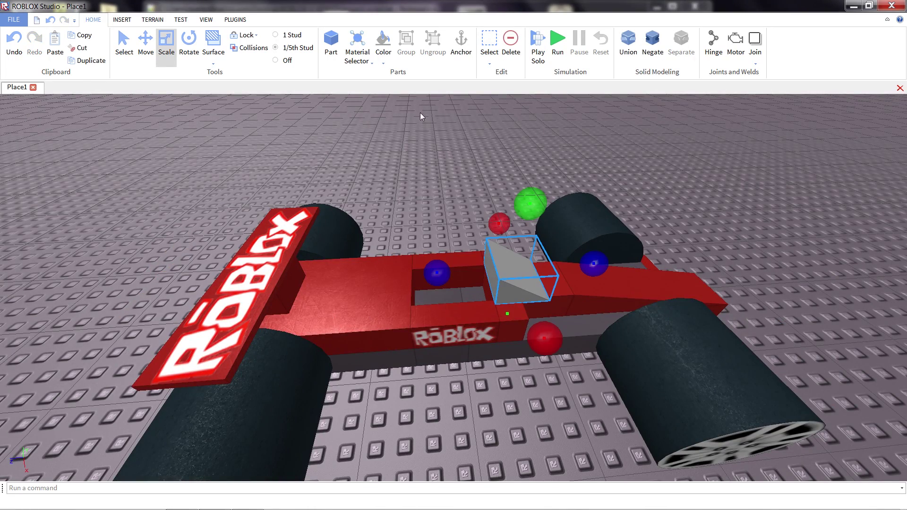
click(383, 47)
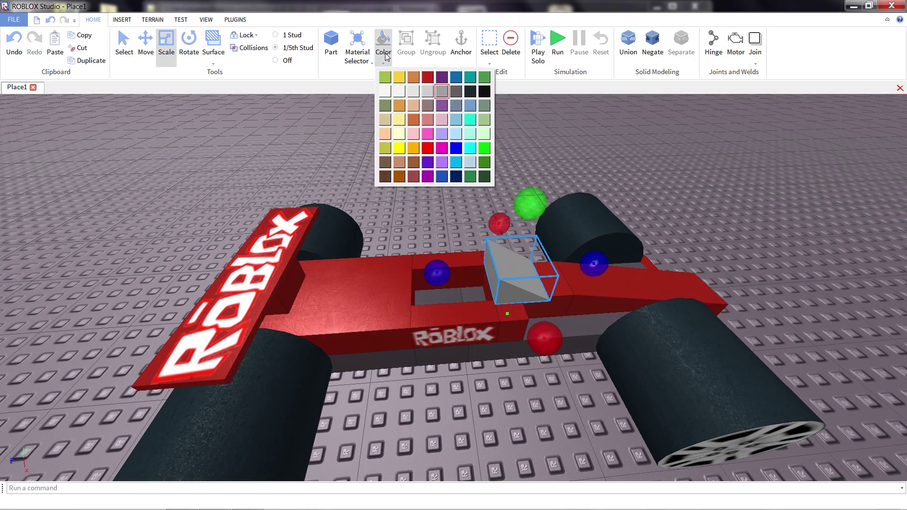
click(455, 78)
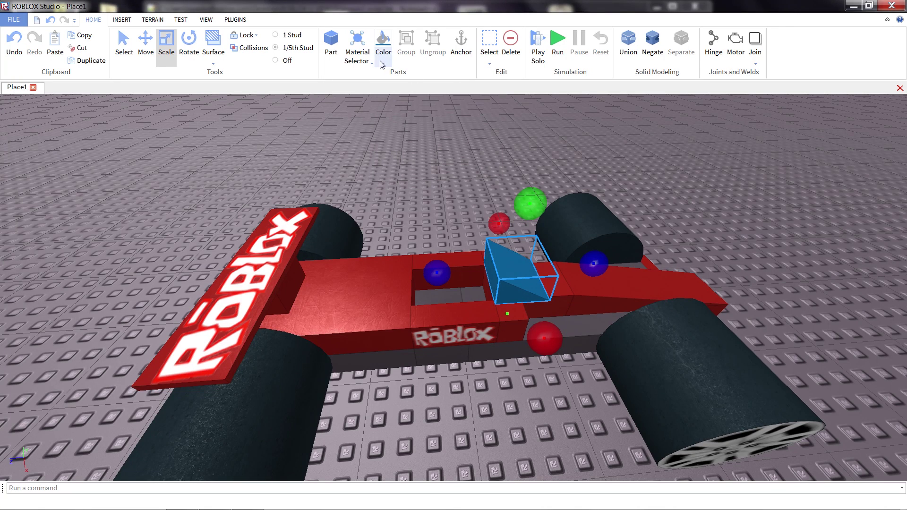
click(361, 60)
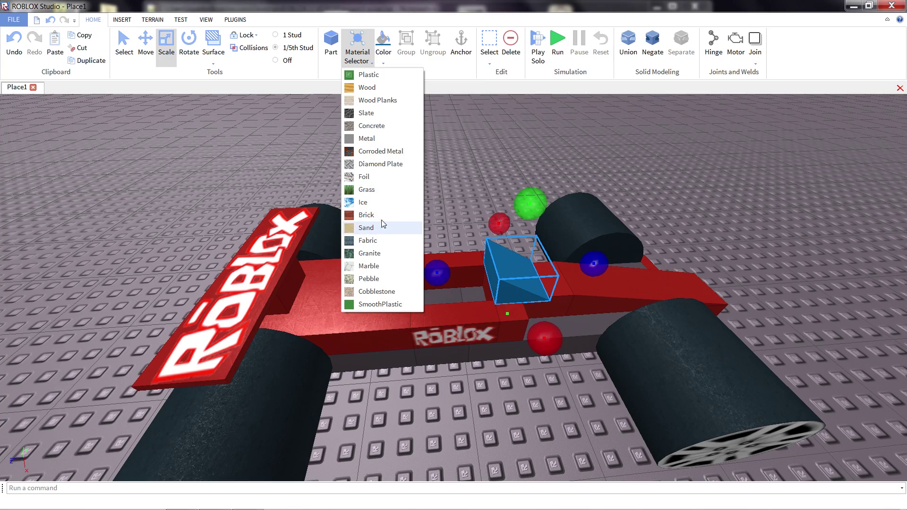
click(385, 203)
click(448, 183)
key(d)
right_drag(447, 183, 448, 183)
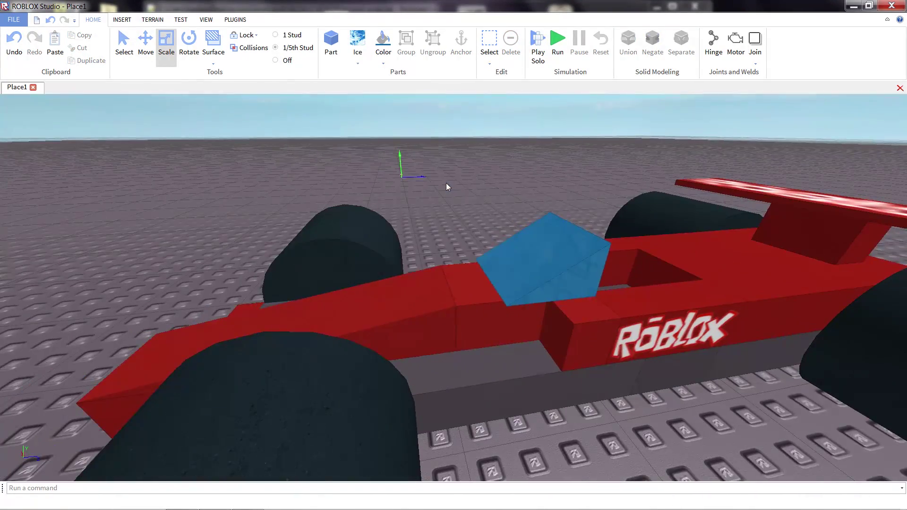
key(d)
key(e)
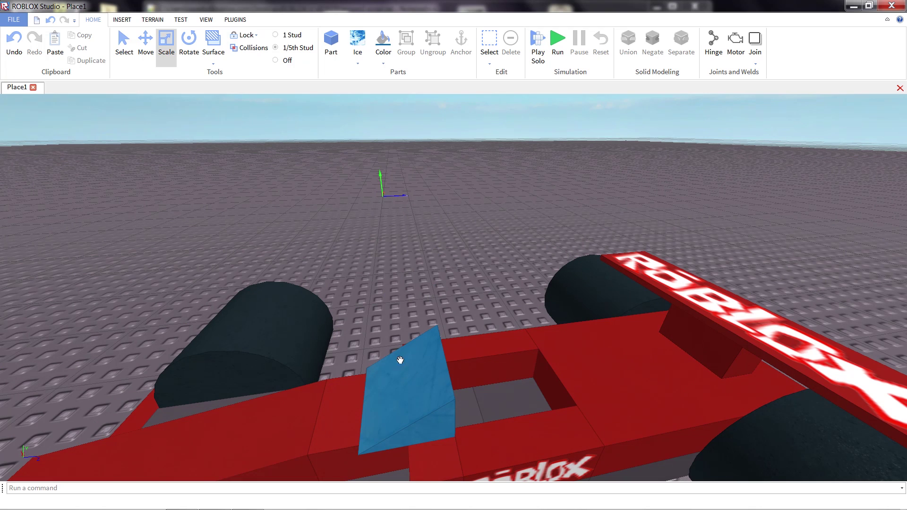
Step: Select the blue windshield wedge and show its properties
click(417, 378)
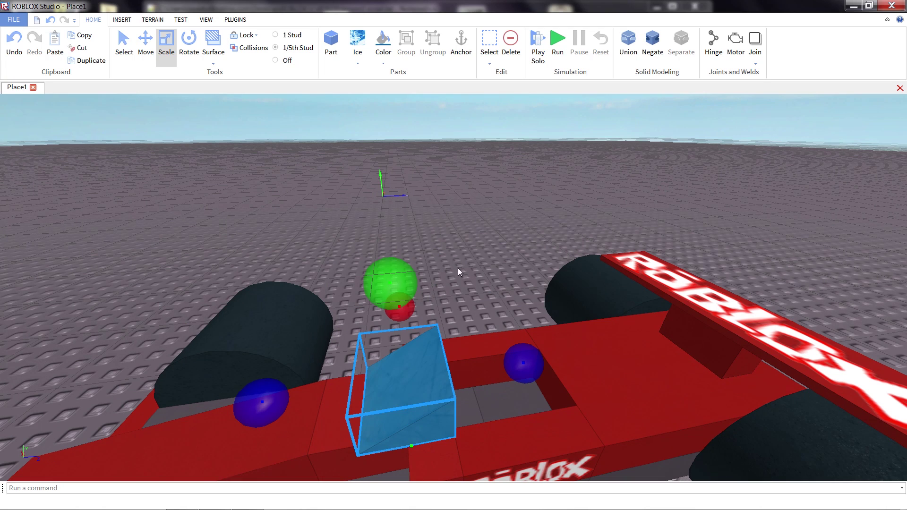
key(q)
key(e)
key(e)
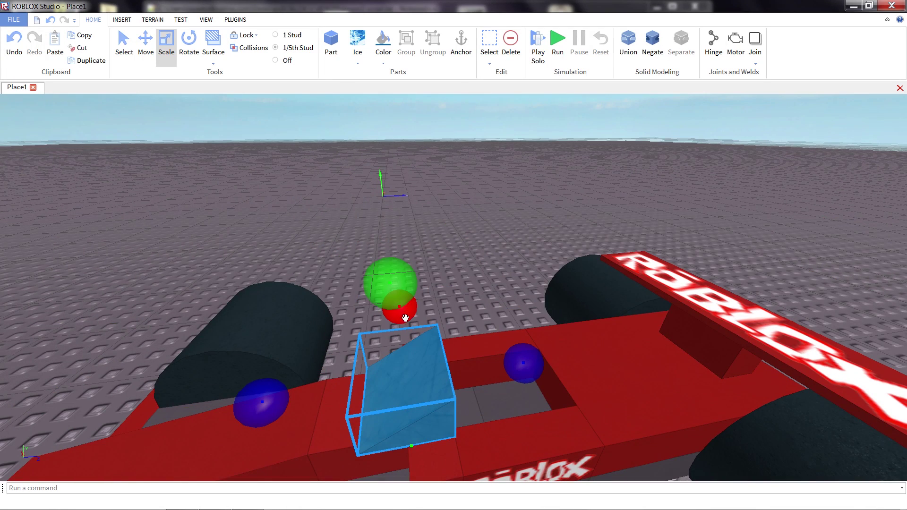
scroll(441, 365, down, 2)
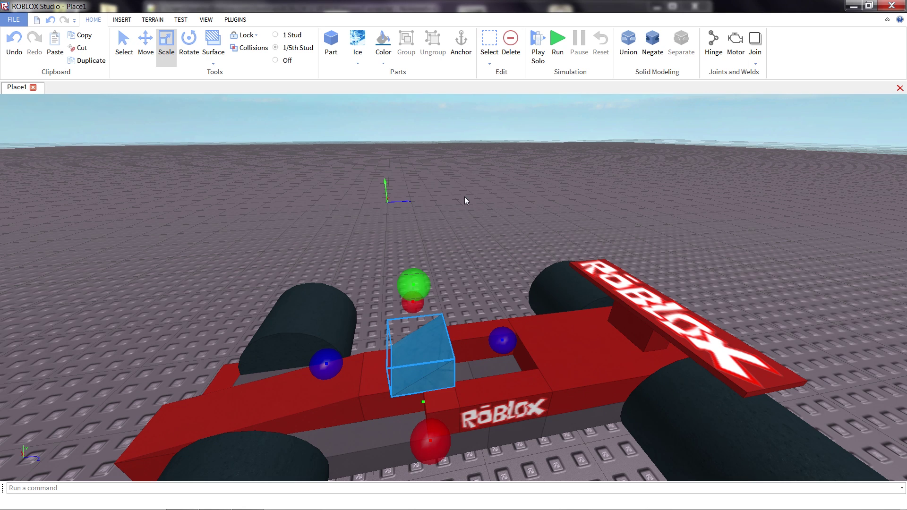
click(206, 19)
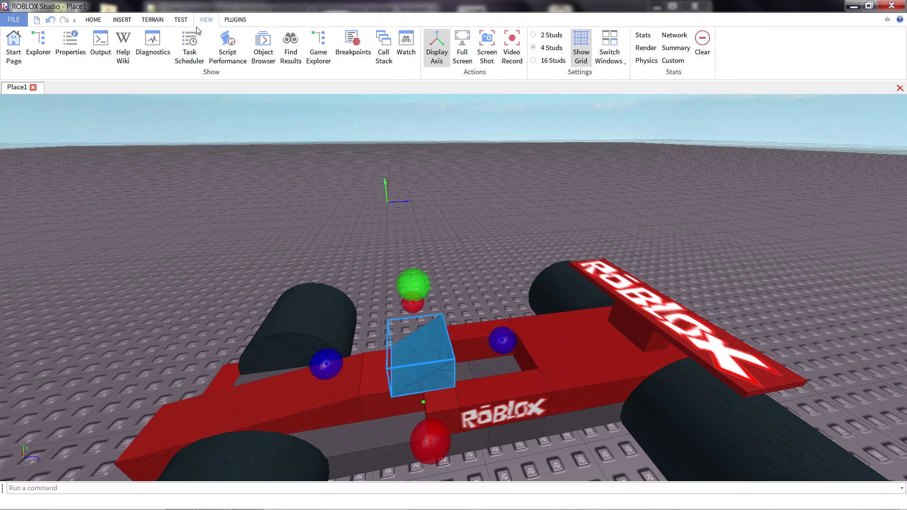
click(81, 47)
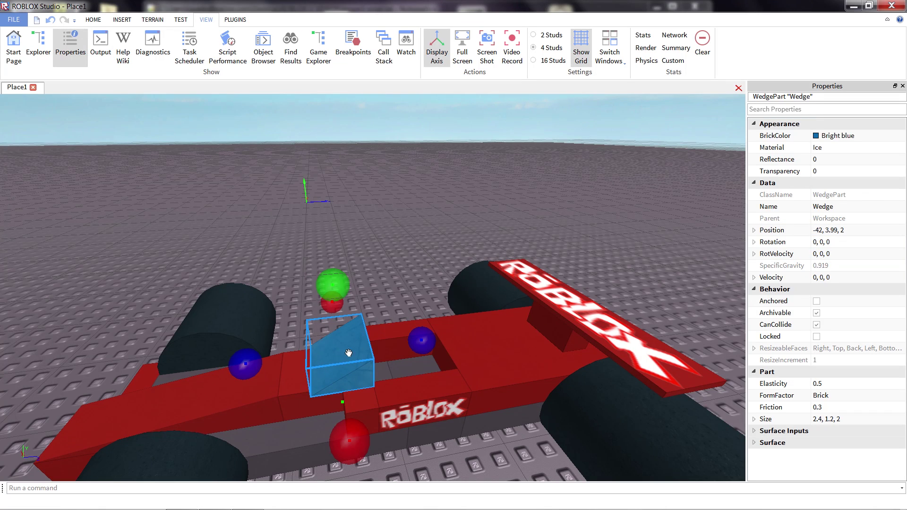
Step: Set the windshield wedge's Transparency to 1
click(794, 172)
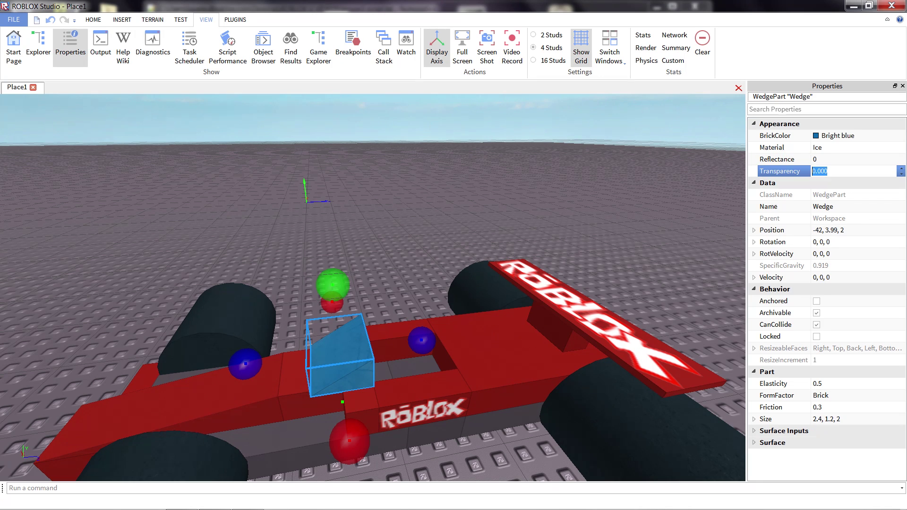
click(827, 171)
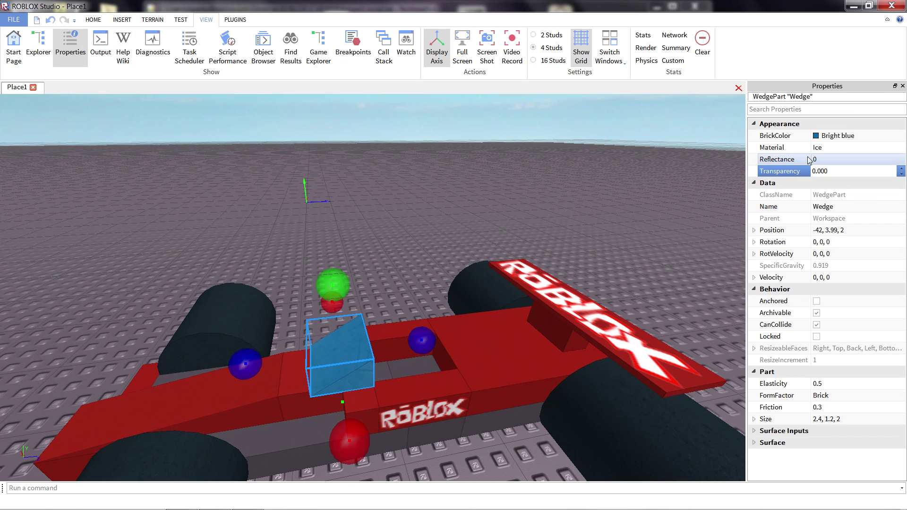
drag(828, 171, 811, 172)
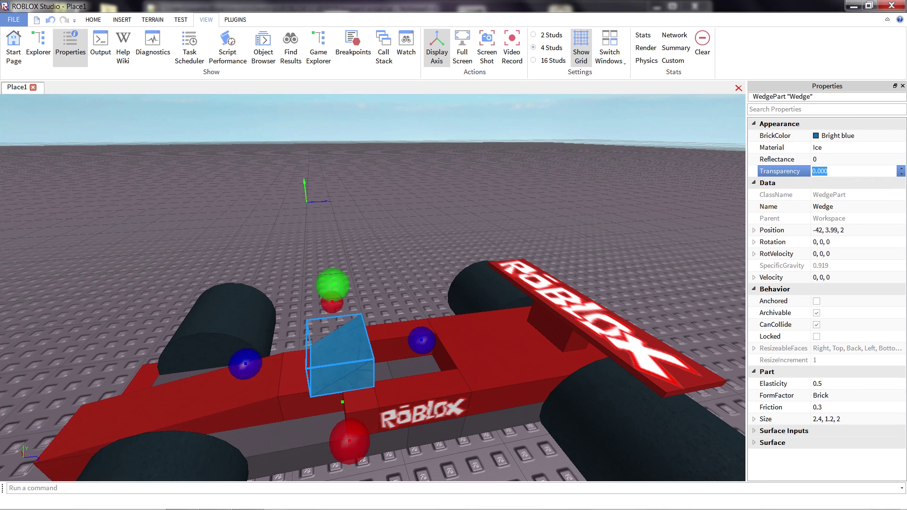
text(1)
key(Return)
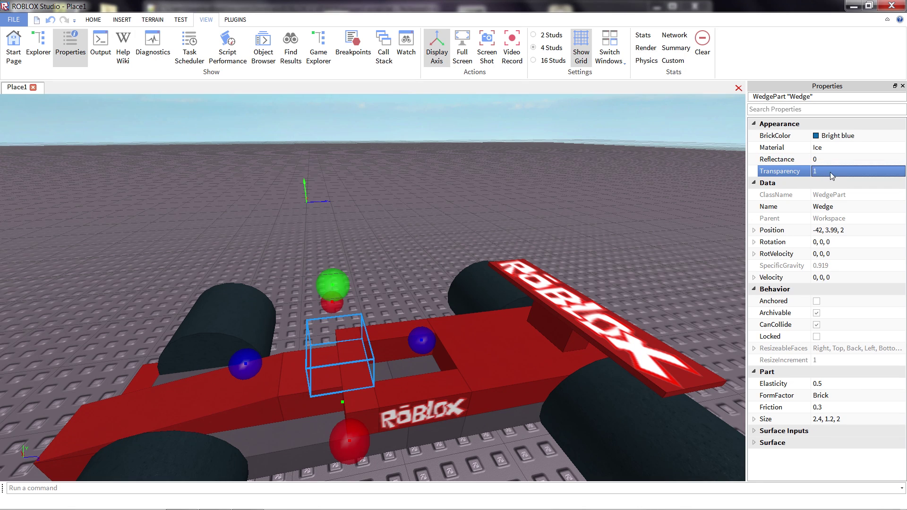
Step: Set the windshield wedge's Transparency to 0.5
click(812, 174)
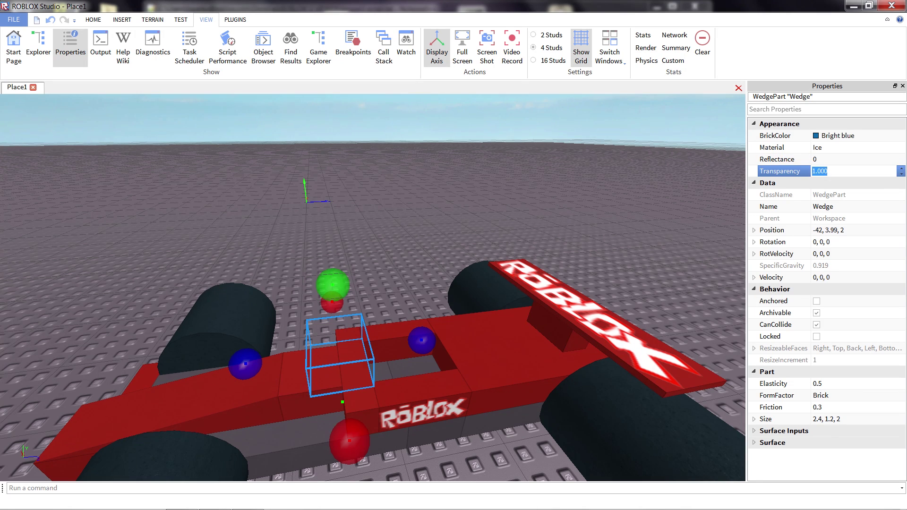
text(.5)
key(Return)
Step: Examine the see-through windshield up close and the whole car from several angles, then hide the properties
click(416, 227)
right_drag(421, 224, 420, 224)
scroll(420, 224, up, 4)
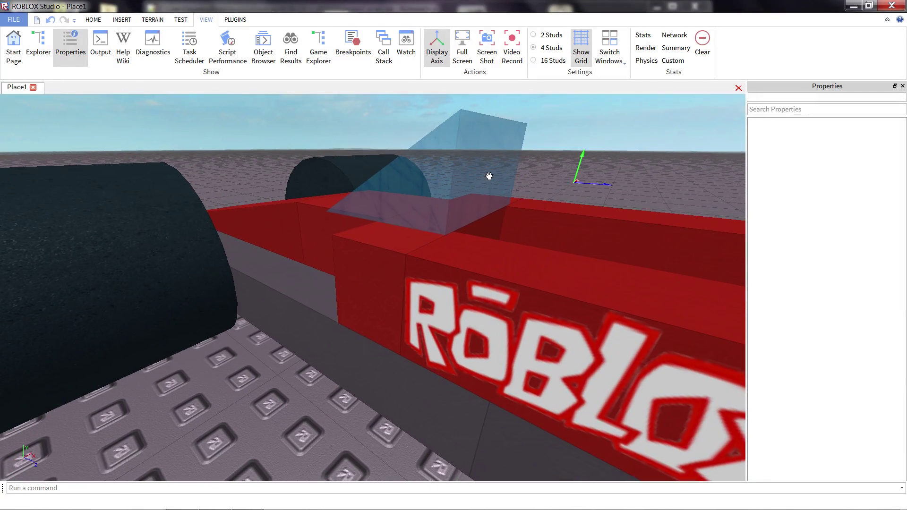
right_drag(538, 178, 538, 180)
scroll(537, 179, down, 2)
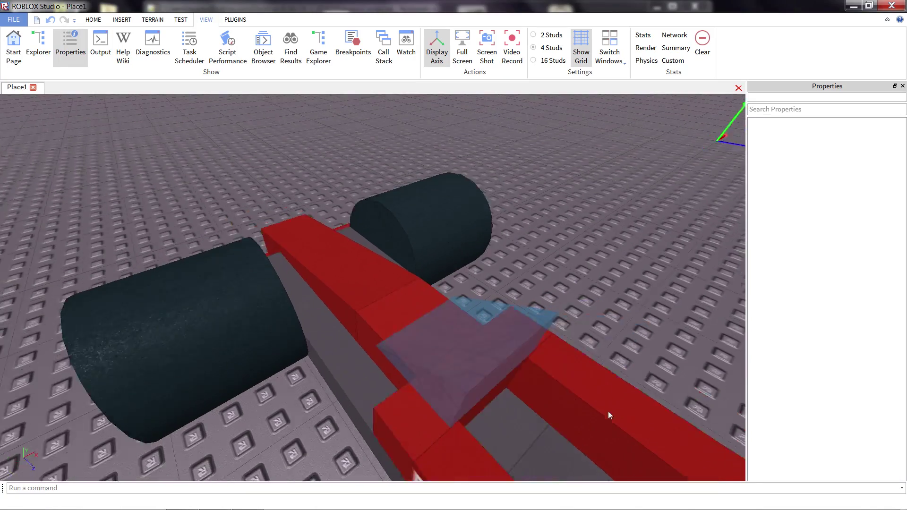
scroll(608, 411, down, 2)
right_drag(523, 345, 523, 345)
key(d)
right_drag(376, 314, 377, 314)
right_drag(290, 332, 290, 333)
scroll(290, 333, down, 2)
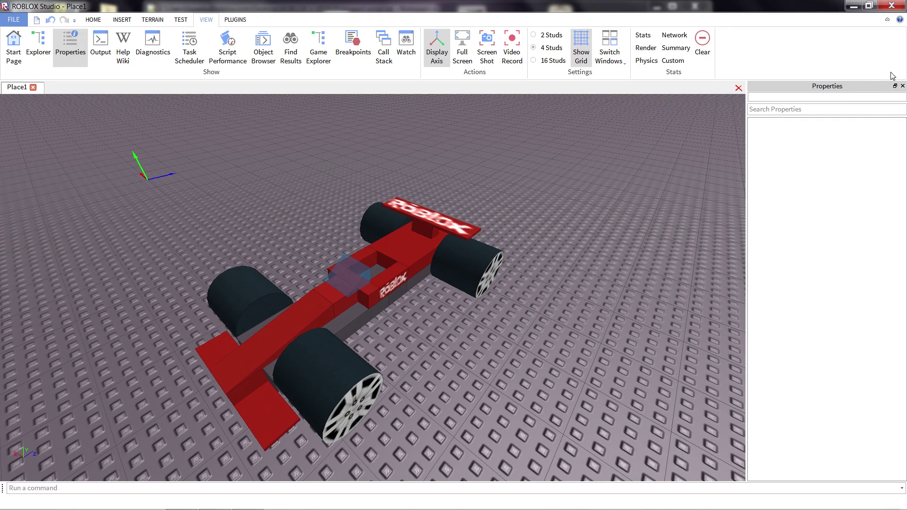
click(902, 86)
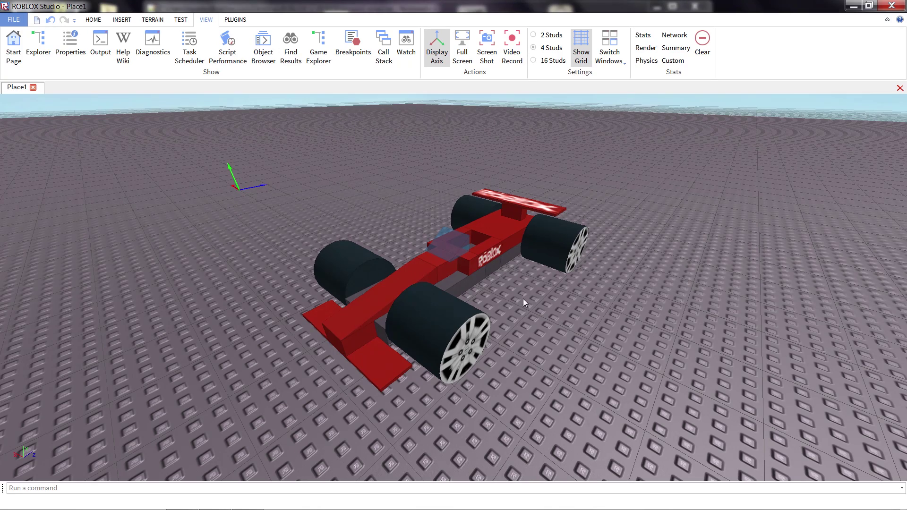
Step: Select the vehicle seat beneath the car body and set its MaxSpeed to 60
right_drag(522, 298, 500, 364)
key(w)
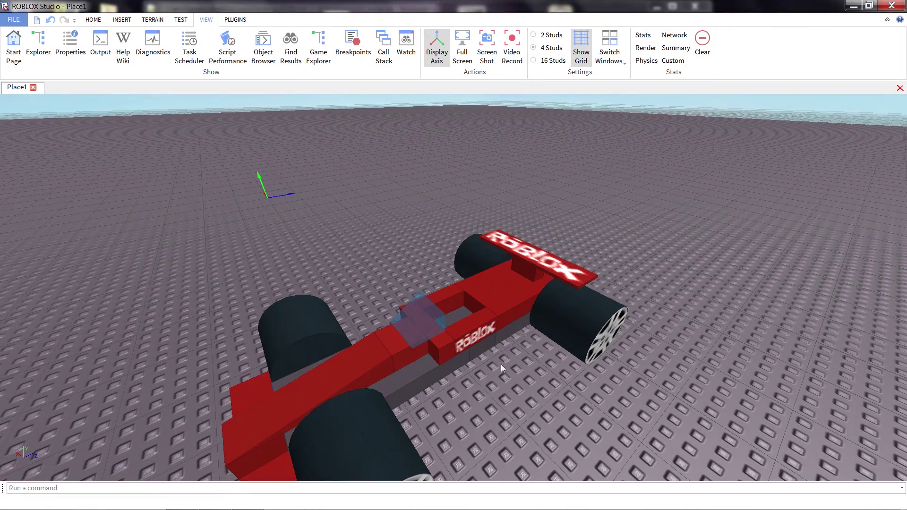
click(482, 349)
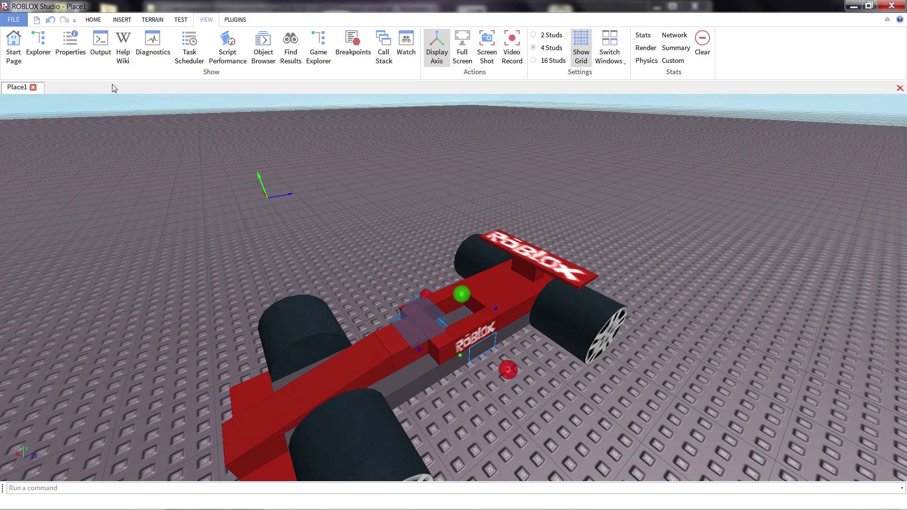
click(78, 53)
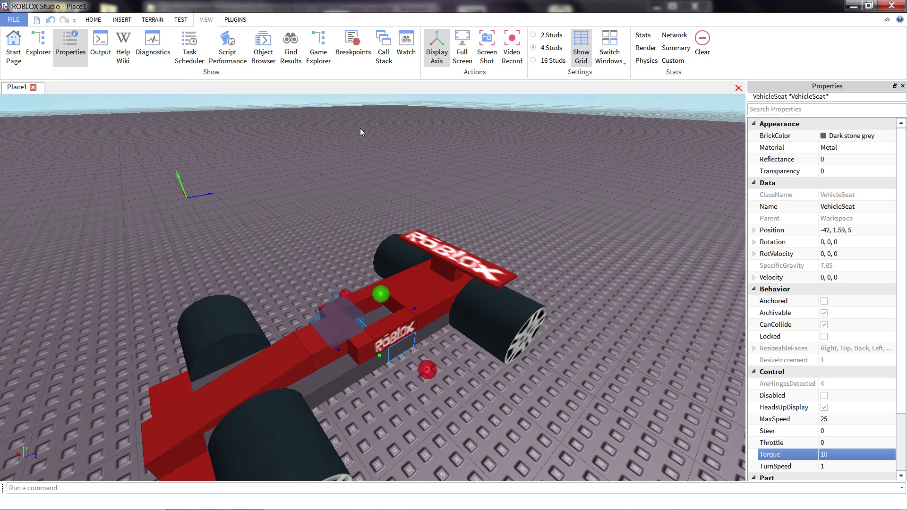
scroll(756, 298, down, 2)
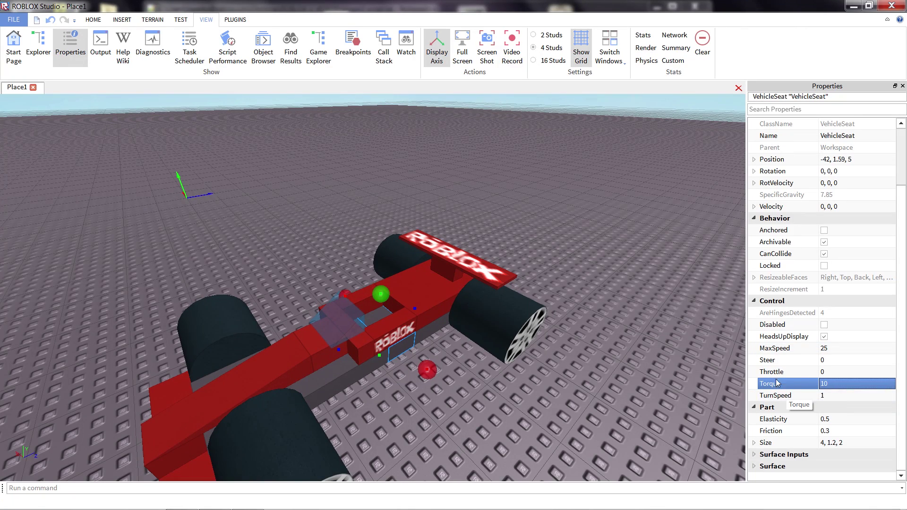
click(857, 352)
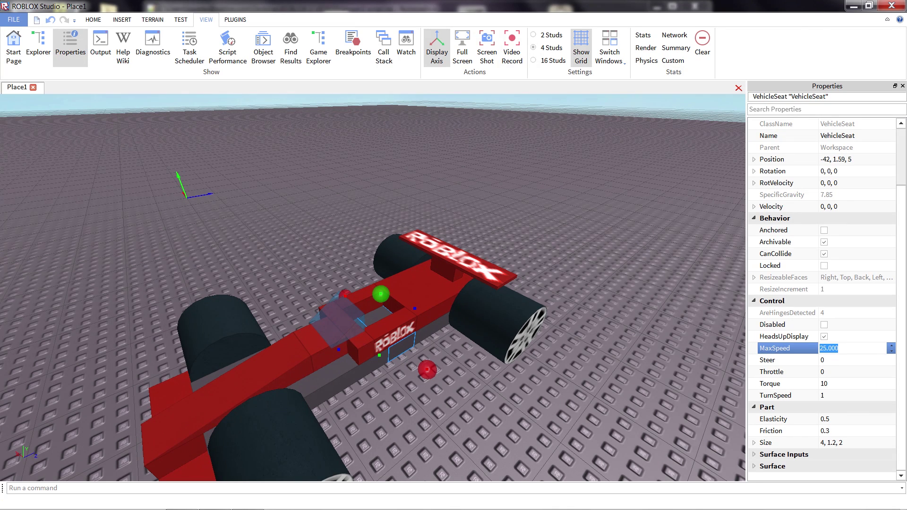
text(60)
key(Return)
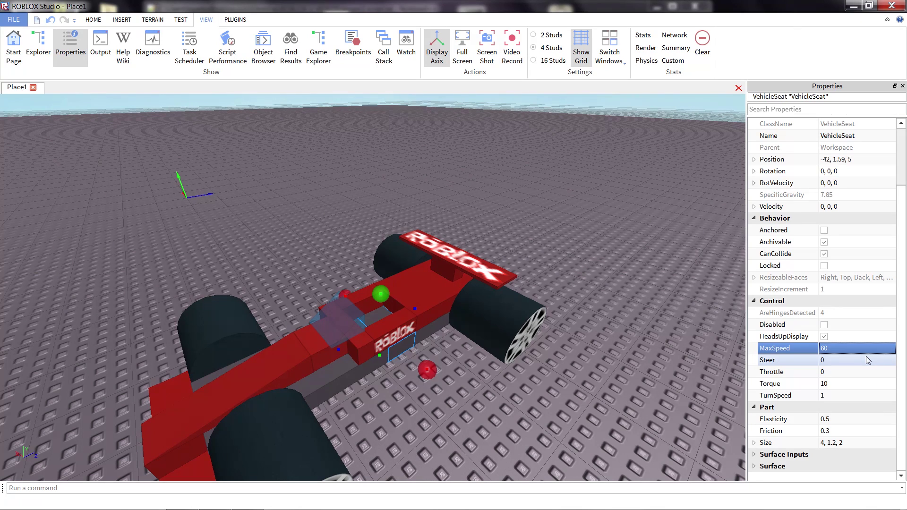
Step: Set the vehicle seat's Torque to 25 and open its TurnSpeed value for editing
click(848, 384)
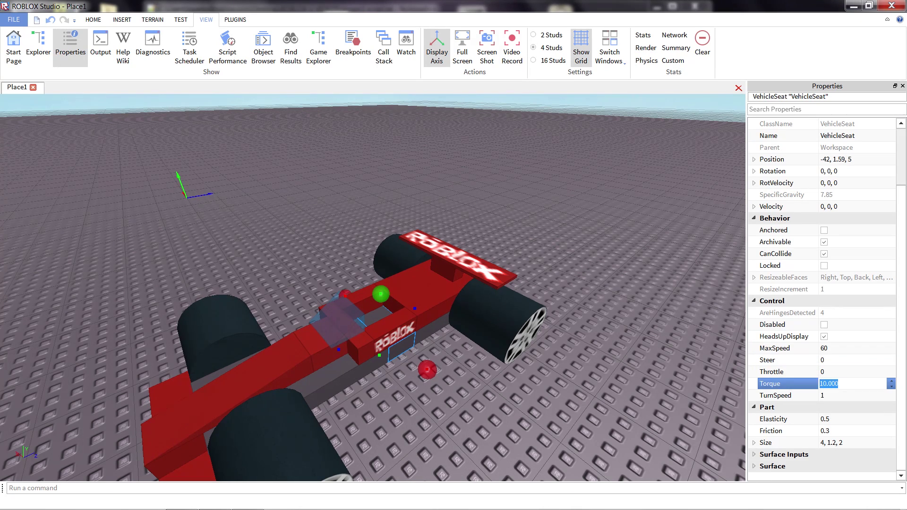
text(25)
key(Return)
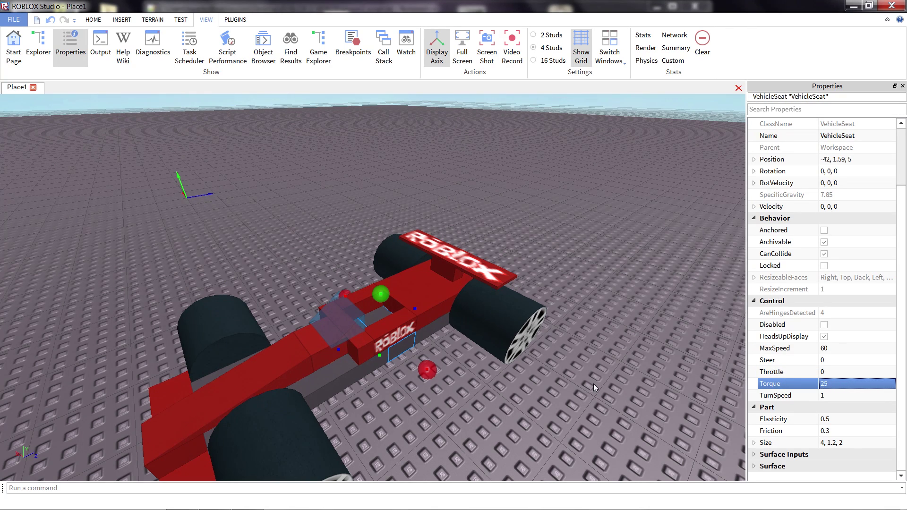
click(788, 396)
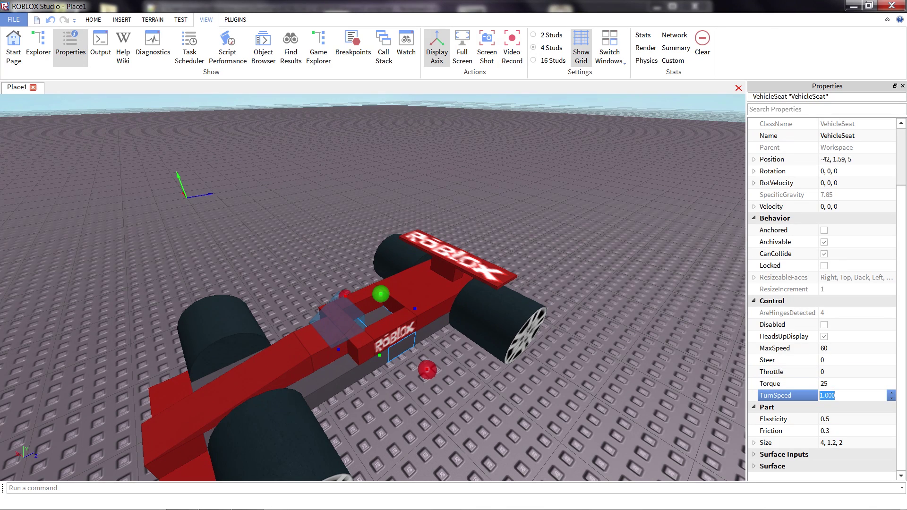
click(846, 396)
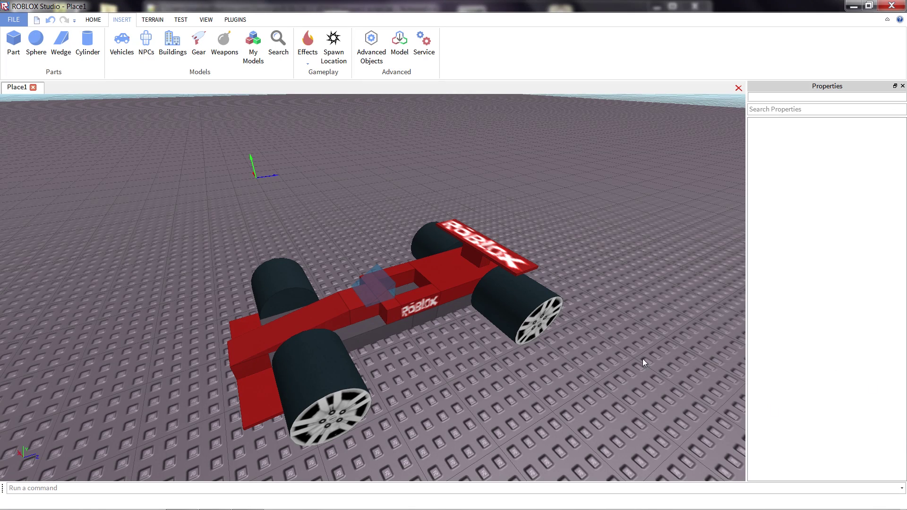
click(518, 308)
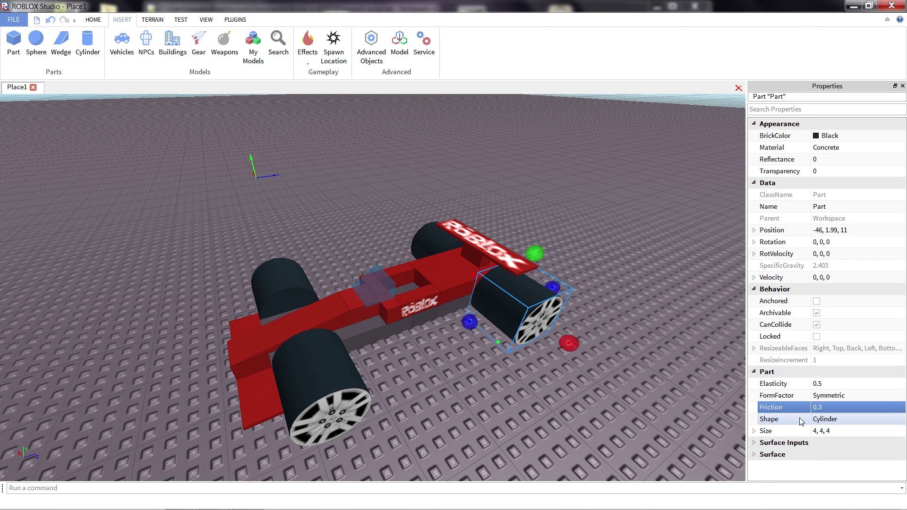
click(828, 407)
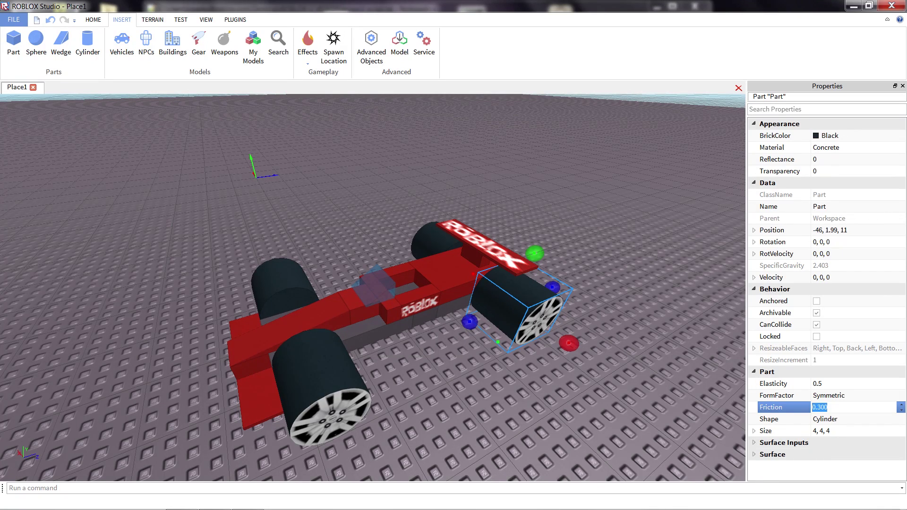
click(440, 364)
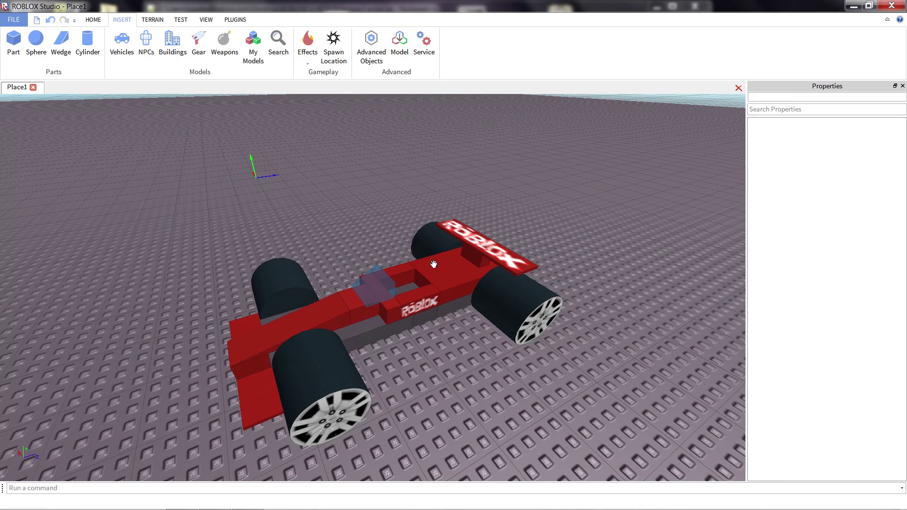
Step: Select all four wheels together and set their Friction to 0.8
click(430, 243)
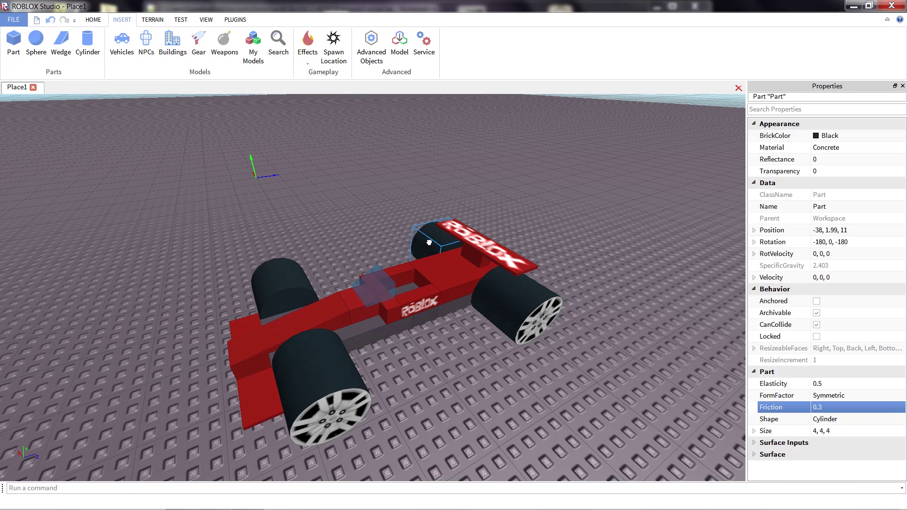
shift+click(519, 296)
ctrl+click(310, 359)
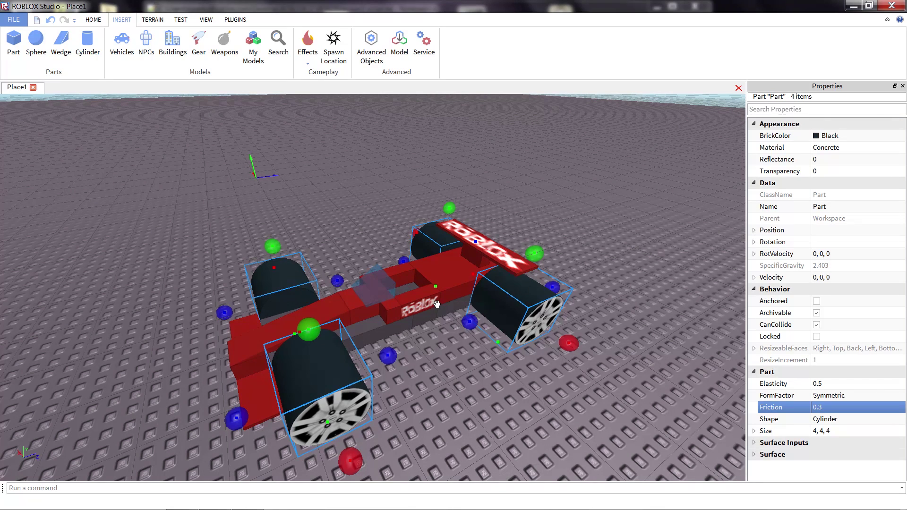
click(830, 408)
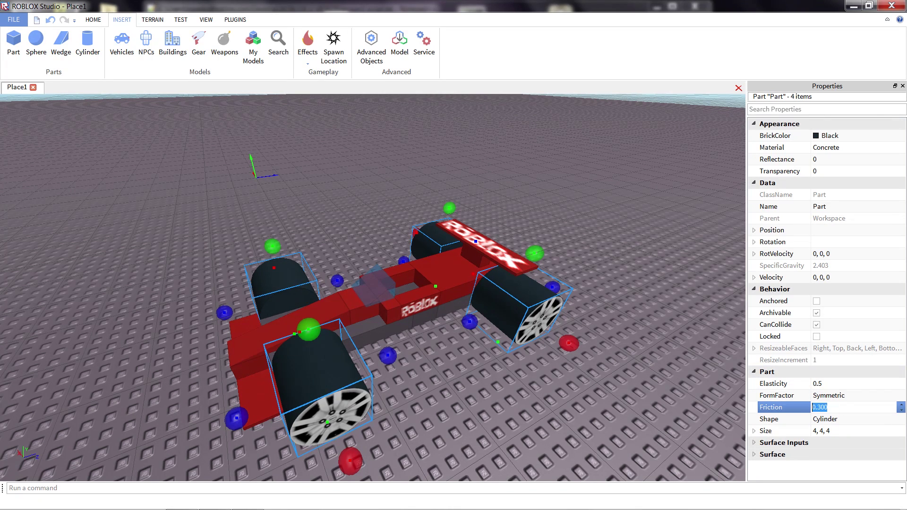
text(.8)
key(Return)
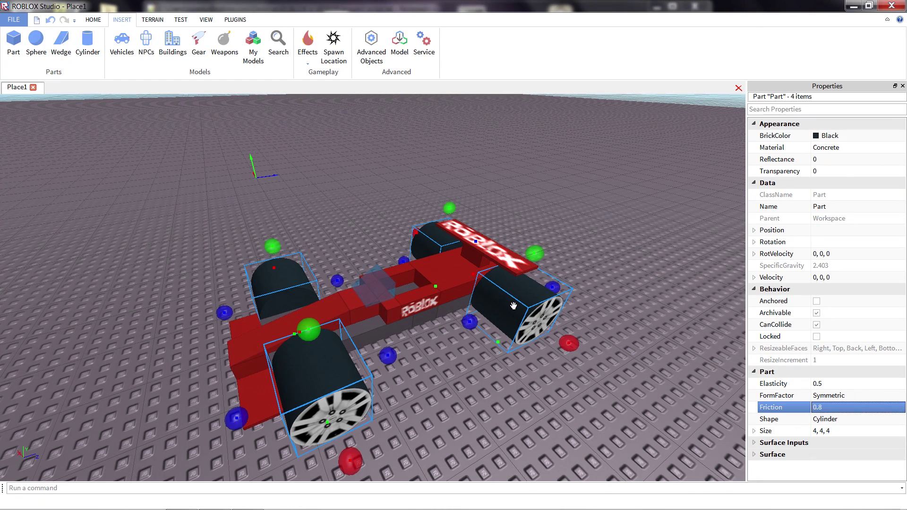
Step: Check the Friction value of each wheel individually, then clear the selection
click(504, 386)
click(510, 319)
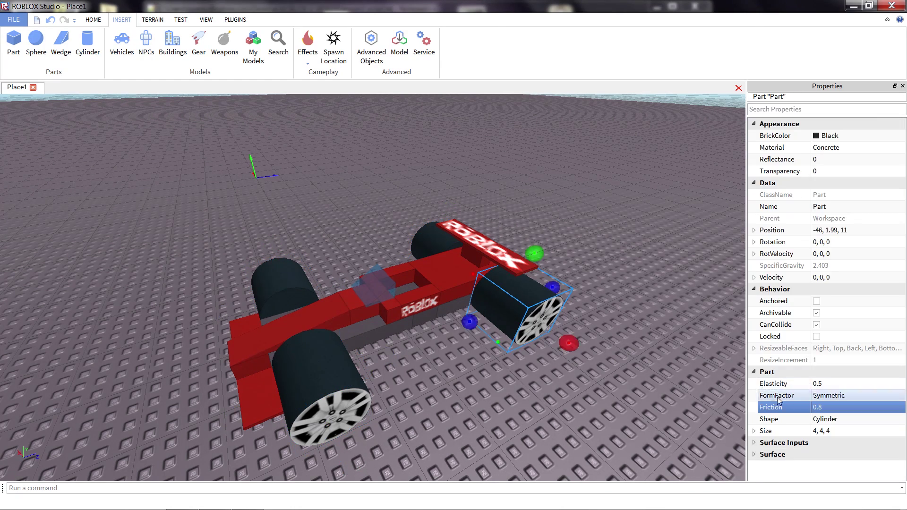
click(413, 250)
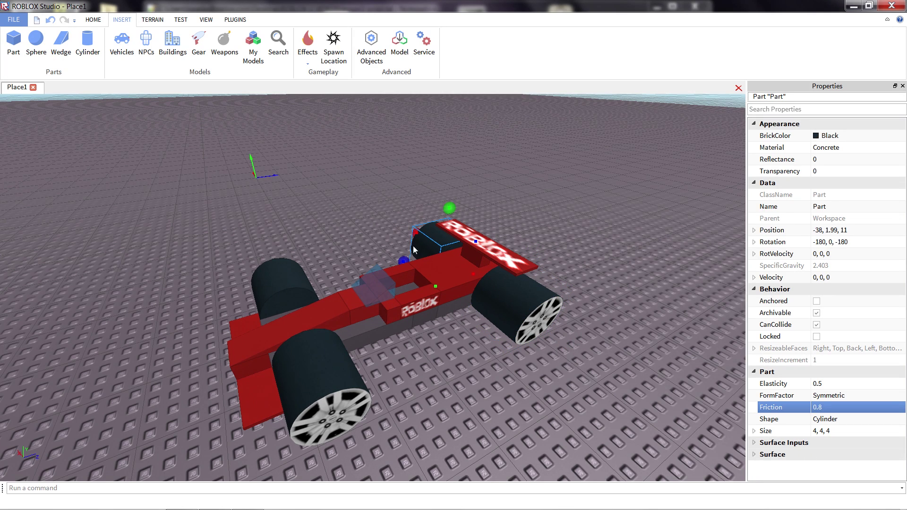
click(279, 286)
click(322, 373)
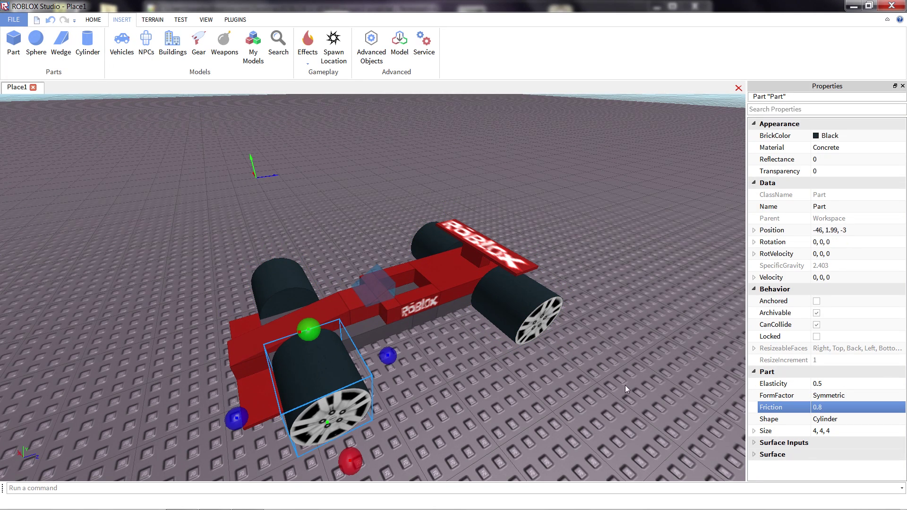
click(526, 392)
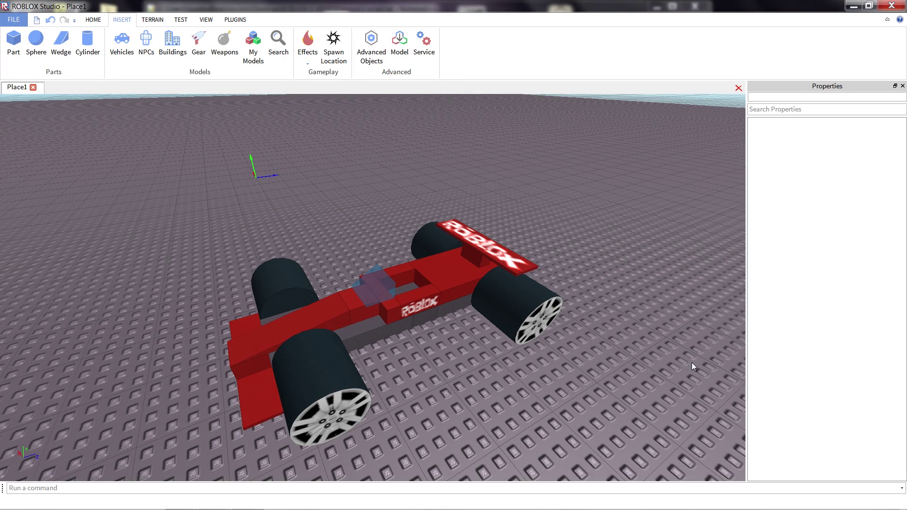
Step: Start a solo play test of the car
click(93, 20)
click(537, 47)
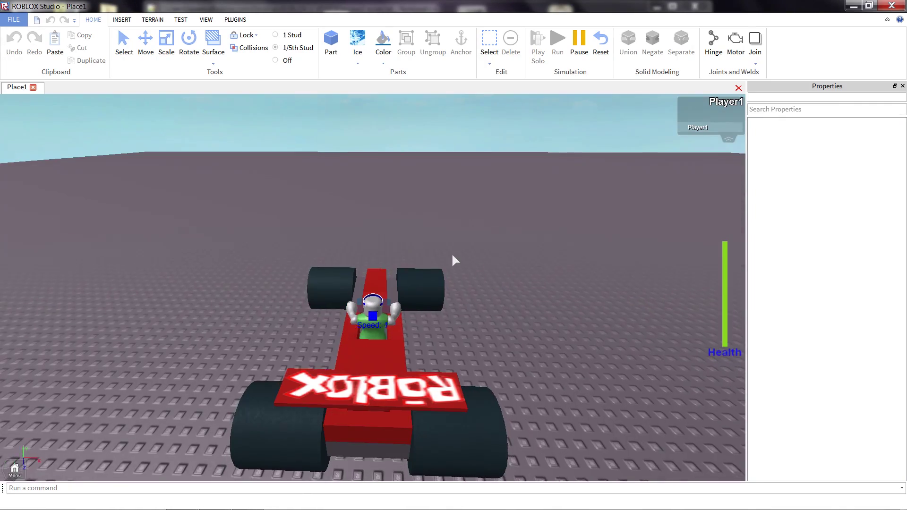
Step: Test-drive the car across the baseplate, accelerating forward and steering both left and right, and end the play test to return to editing
key(w)
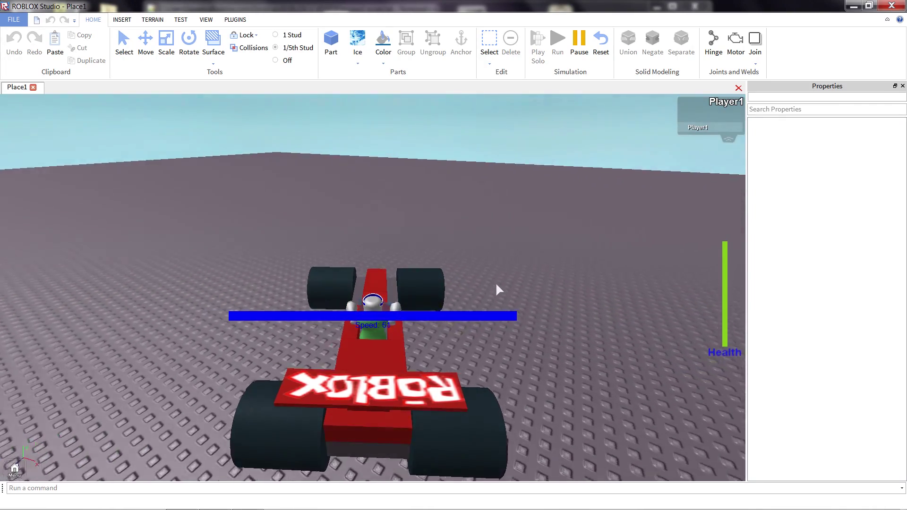
key(a)
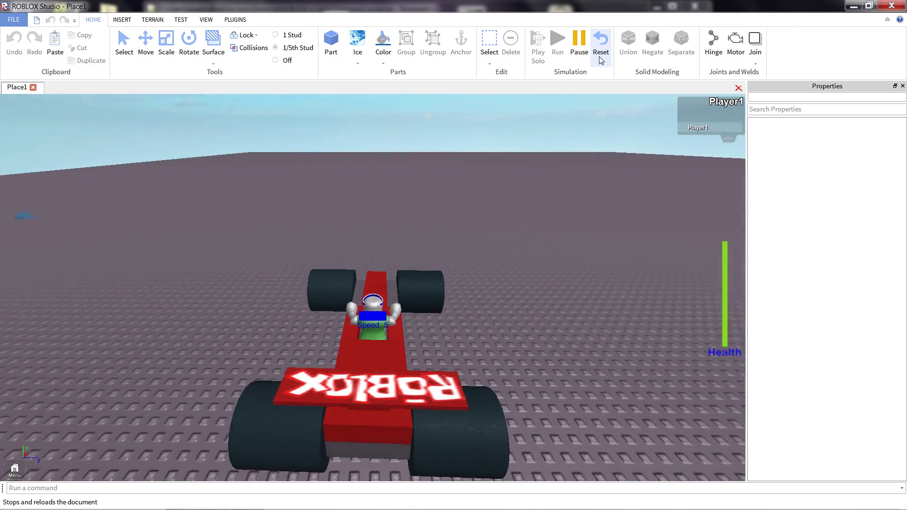
key(w)
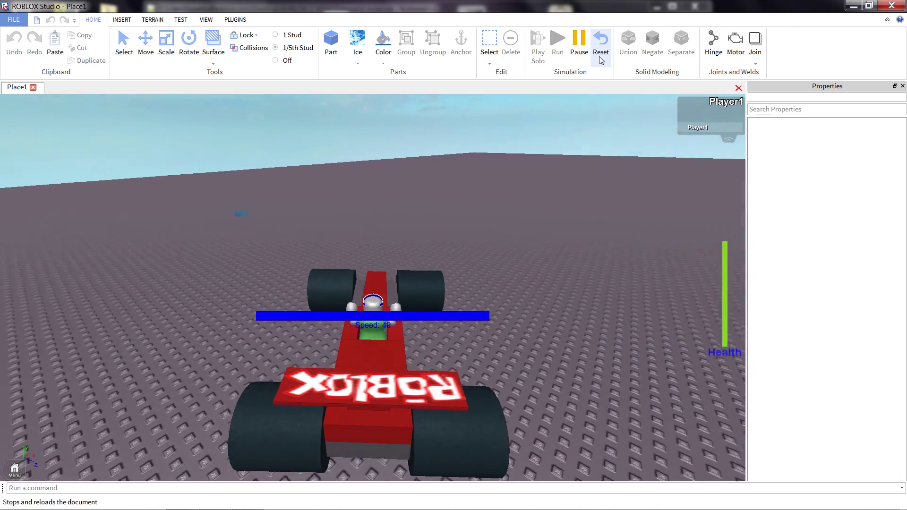
key(d)
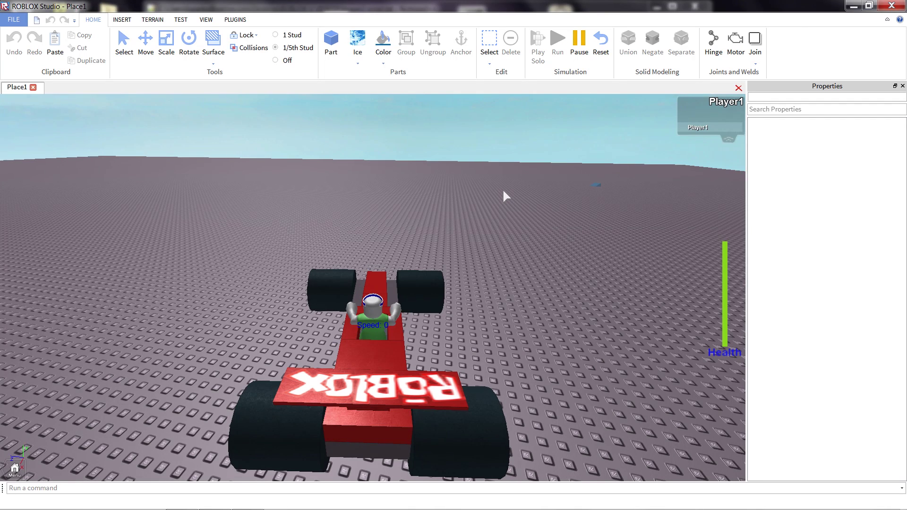
click(596, 42)
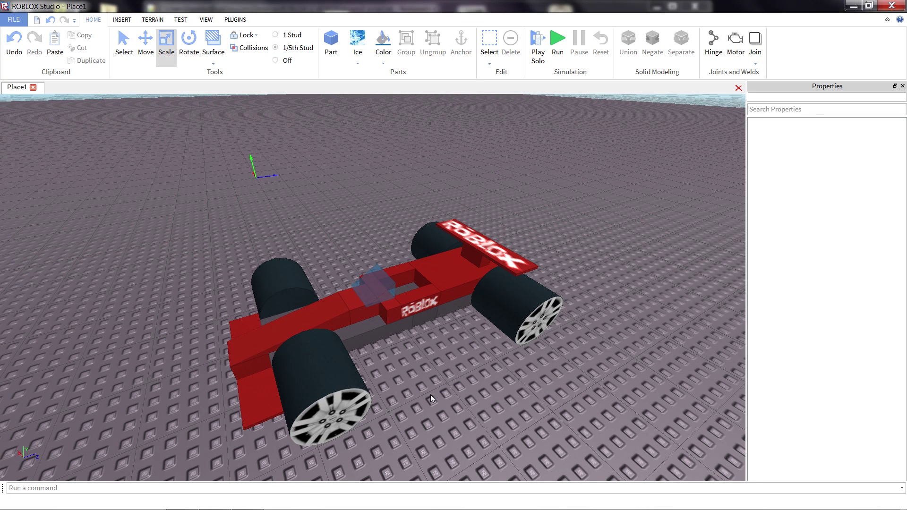
right_drag(497, 395, 477, 375)
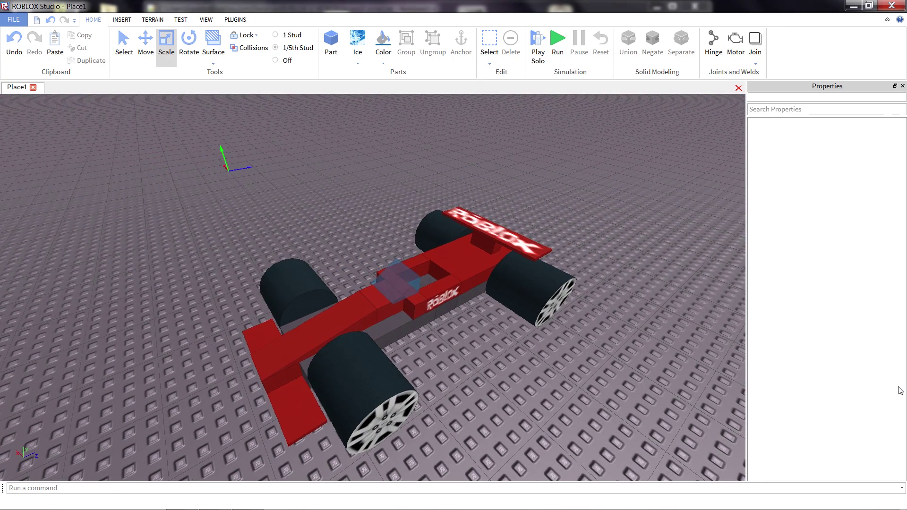